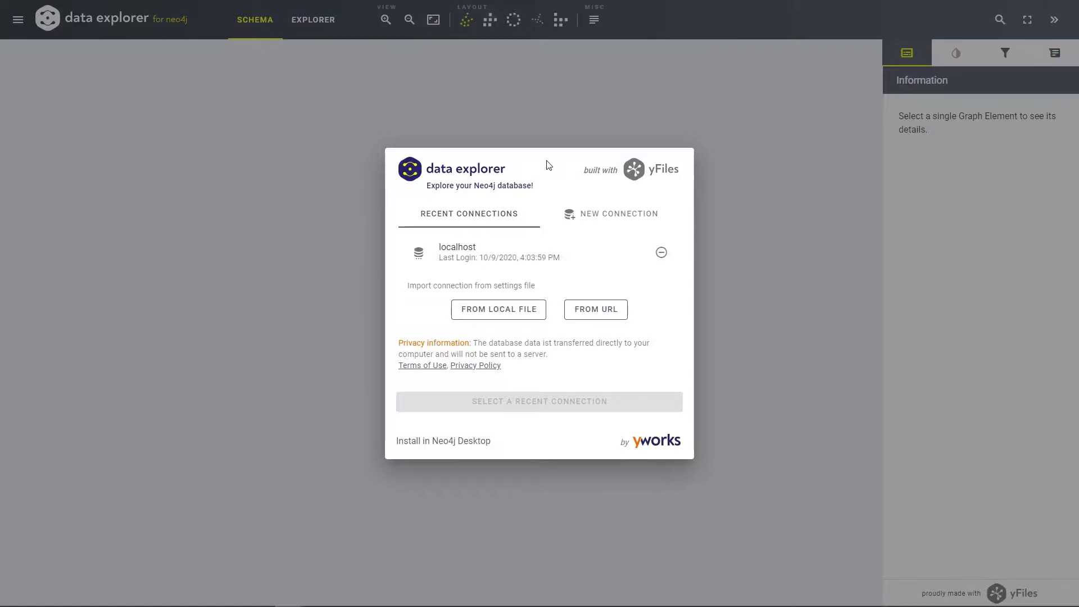
- Connect to the recent localhost database and load some random data into the Explorer graph
{"action": "left_click", "coordinate": [547, 256]}
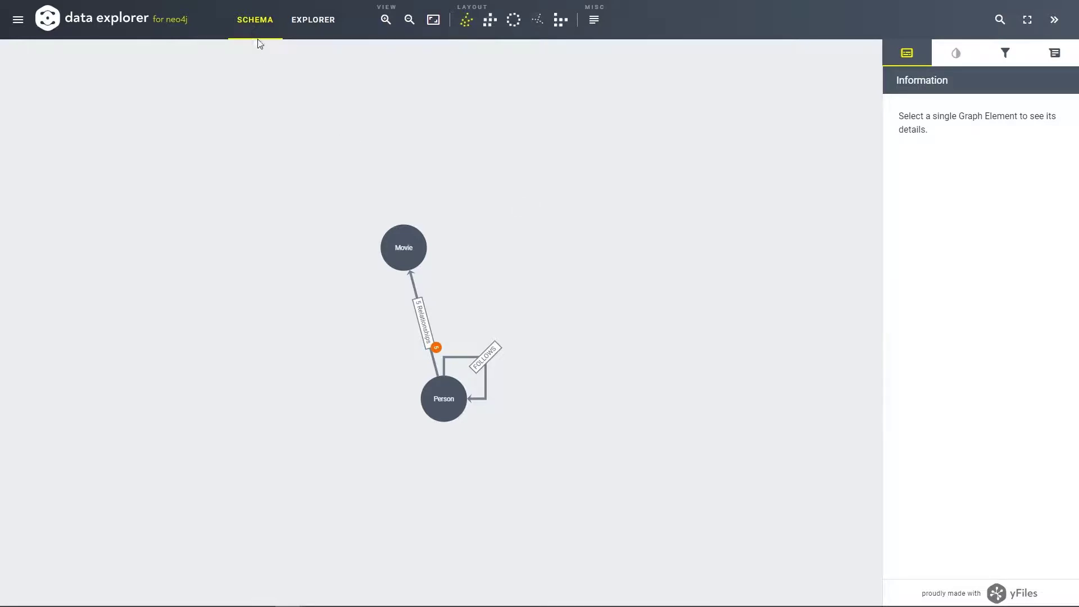
{"action": "left_click", "coordinate": [310, 27]}
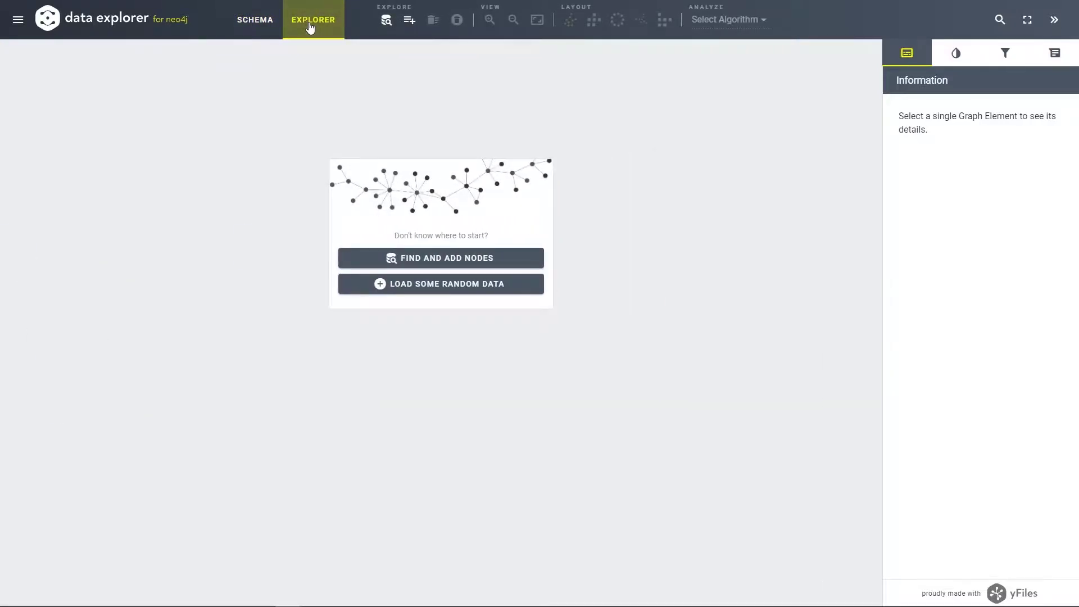
{"action": "left_click", "coordinate": [432, 283]}
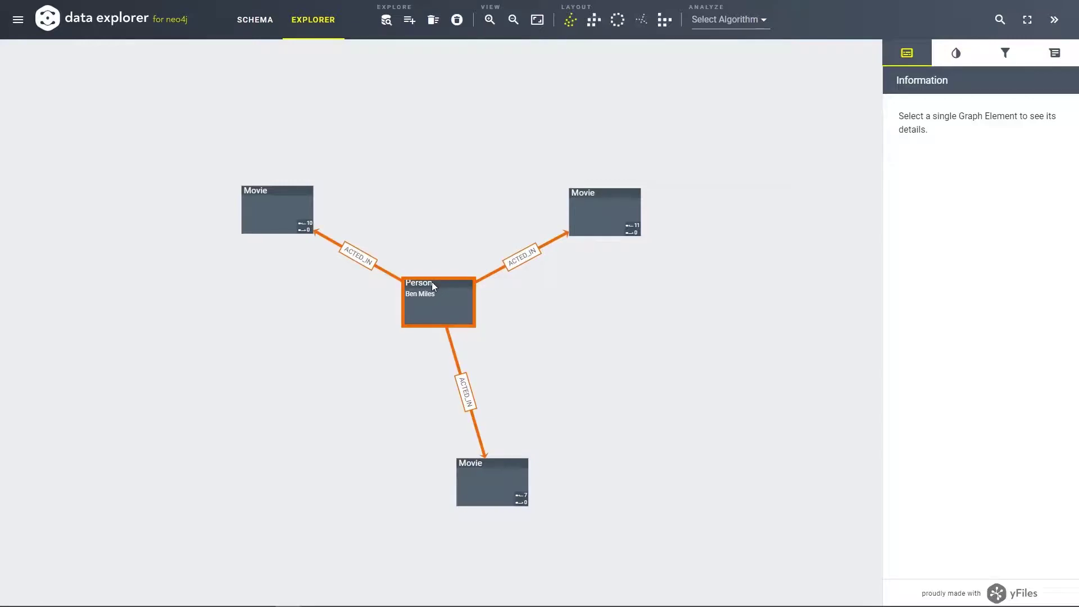
- Select the Movie node at the graph's upper right and open its Movie node template for editing
{"action": "left_click", "coordinate": [602, 219]}
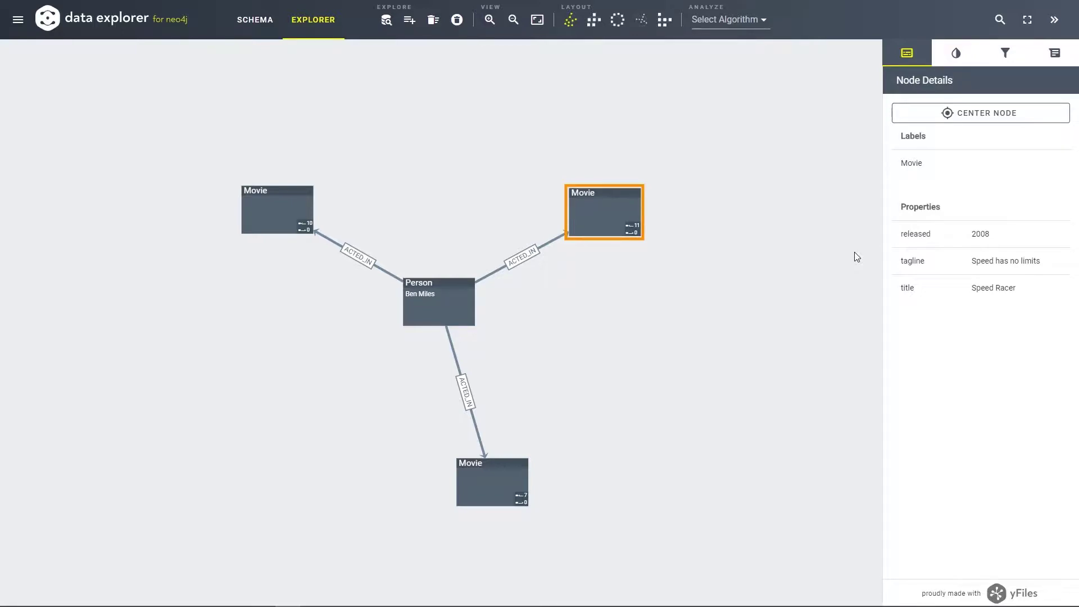
{"action": "left_click", "coordinate": [956, 56]}
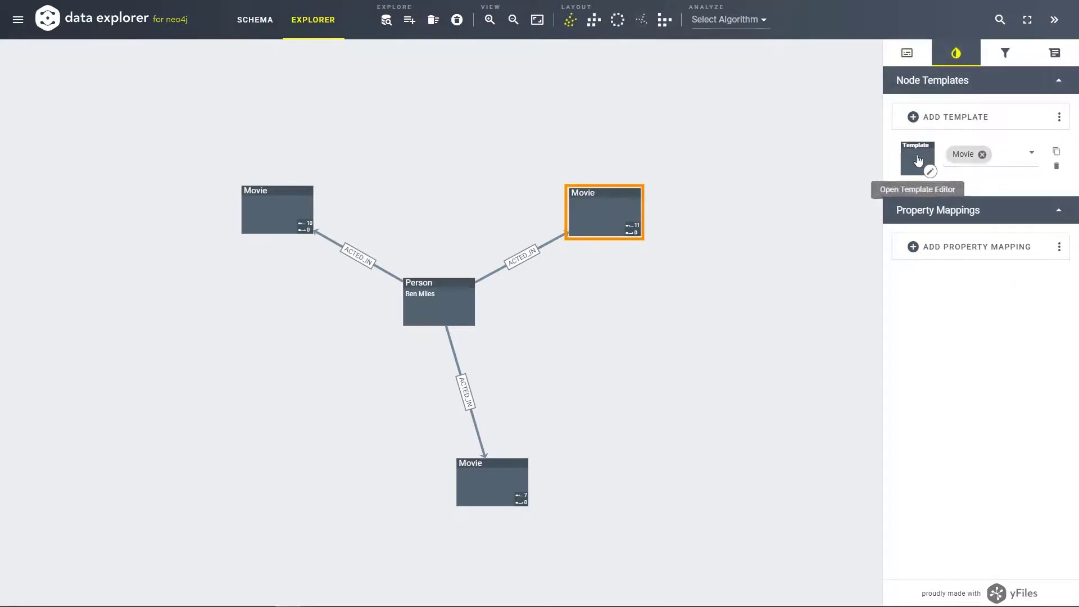
{"action": "left_click", "coordinate": [931, 171]}
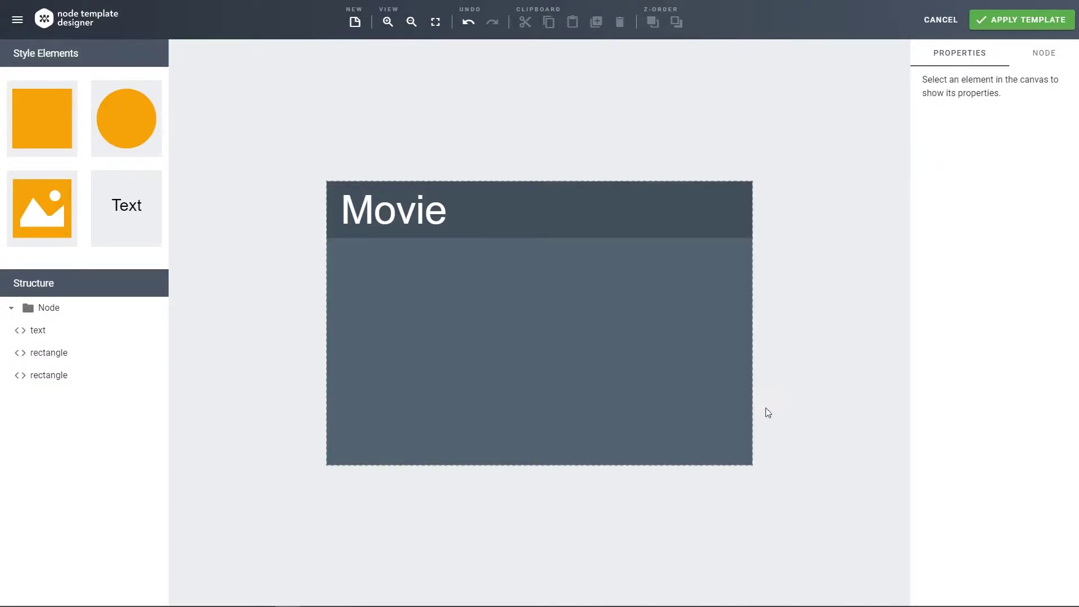
- Fill the Movie template's large background rectangle with the dark blue #3F4B9E
{"action": "left_click", "coordinate": [739, 457]}
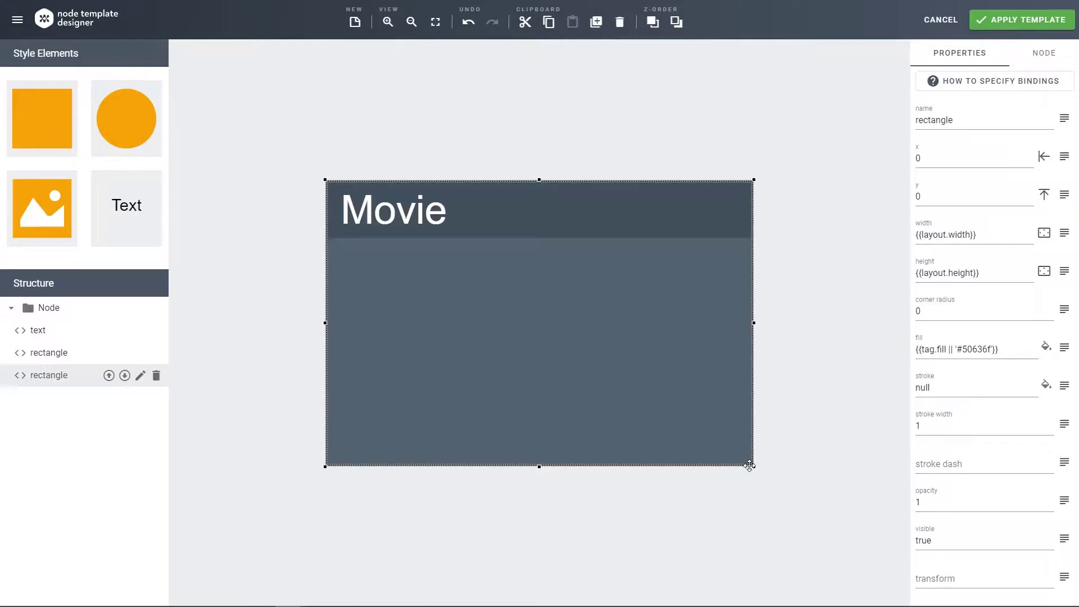
{"action": "left_click", "coordinate": [1046, 348]}
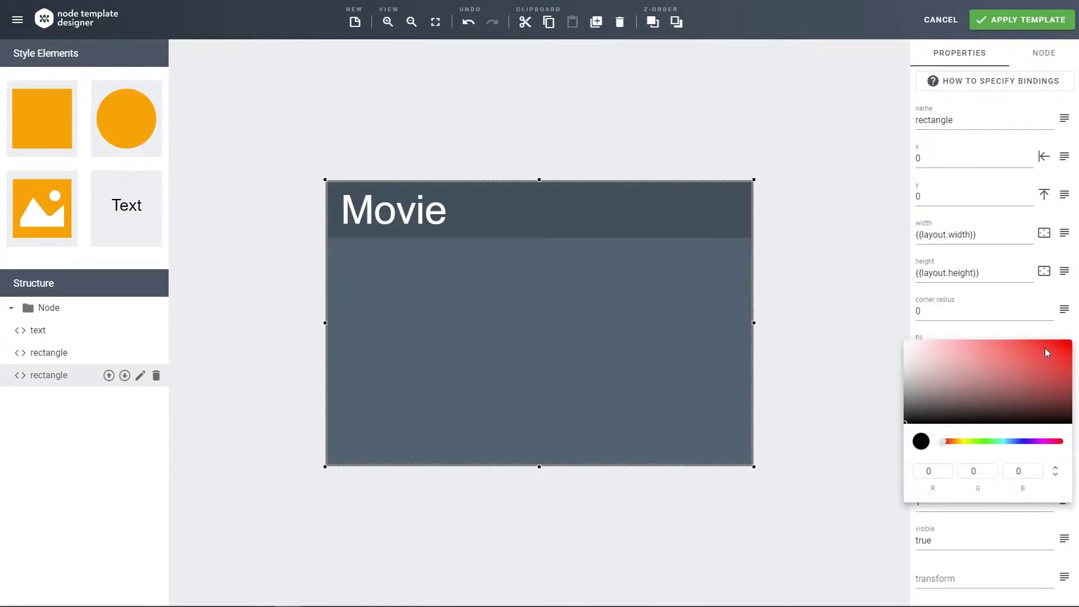
{"action": "left_click", "coordinate": [1021, 442]}
{"action": "left_click", "coordinate": [1010, 363]}
{"action": "mouse_move", "coordinate": [1009, 363]}
{"action": "left_mouse_down"}
{"action": "mouse_move", "coordinate": [1017, 343]}
{"action": "mouse_move", "coordinate": [1007, 372]}
{"action": "left_mouse_up"}
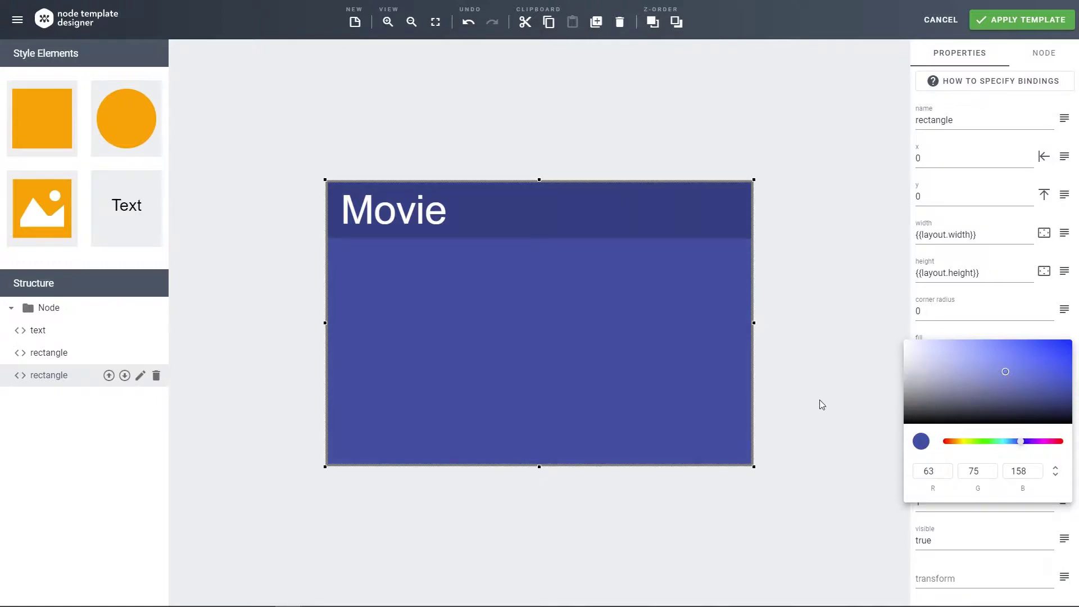
- Set the background rectangle's corner radius to 6
{"action": "left_click", "coordinate": [954, 315]}
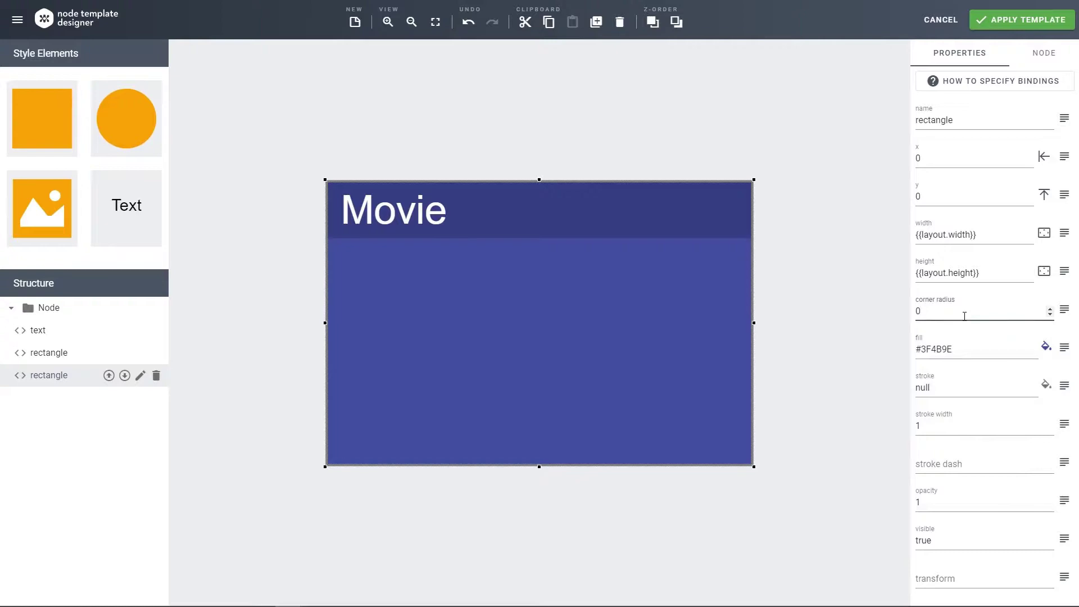
{"action": "key", "text": "BackSpace"}
{"action": "type", "text": "6"}
- Add a text element just below the Movie header, about 139 wide and 34 high
{"action": "left_click_drag", "start_coordinate": [127, 205], "coordinate": [412, 276]}
{"action": "left_click_drag", "start_coordinate": [412, 203], "coordinate": [409, 248]}
{"action": "left_click_drag", "start_coordinate": [485, 298], "coordinate": [738, 312]}
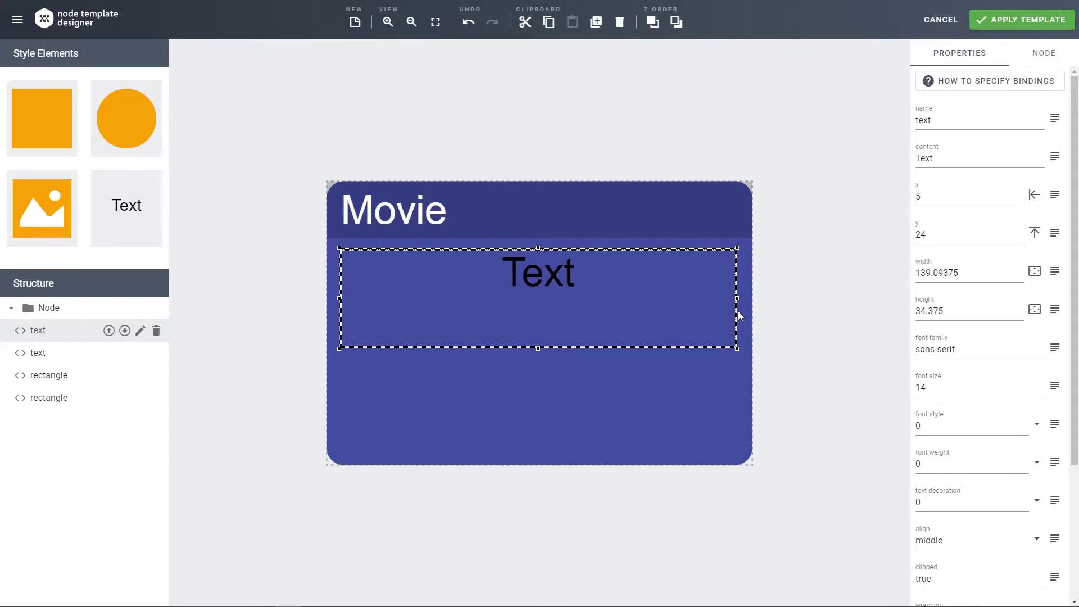
- Bind the new text's content to the expression "Title: " + tag.properties.title
{"action": "left_click", "coordinate": [1055, 157]}
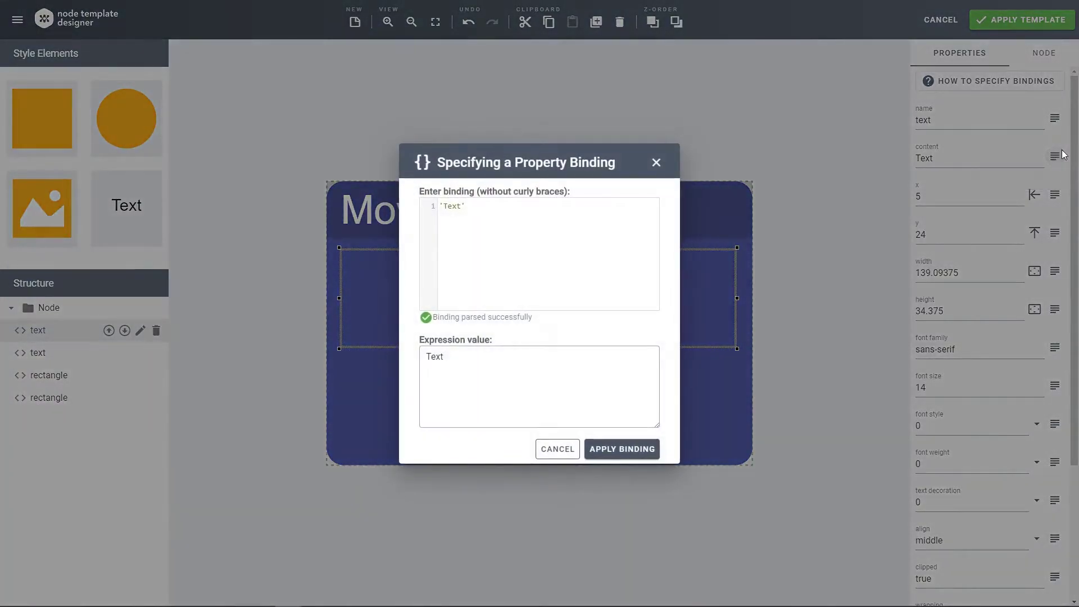
{"action": "left_click", "coordinate": [529, 208]}
{"action": "key", "text": "ctrl+a"}
{"action": "type", "text": "\""}
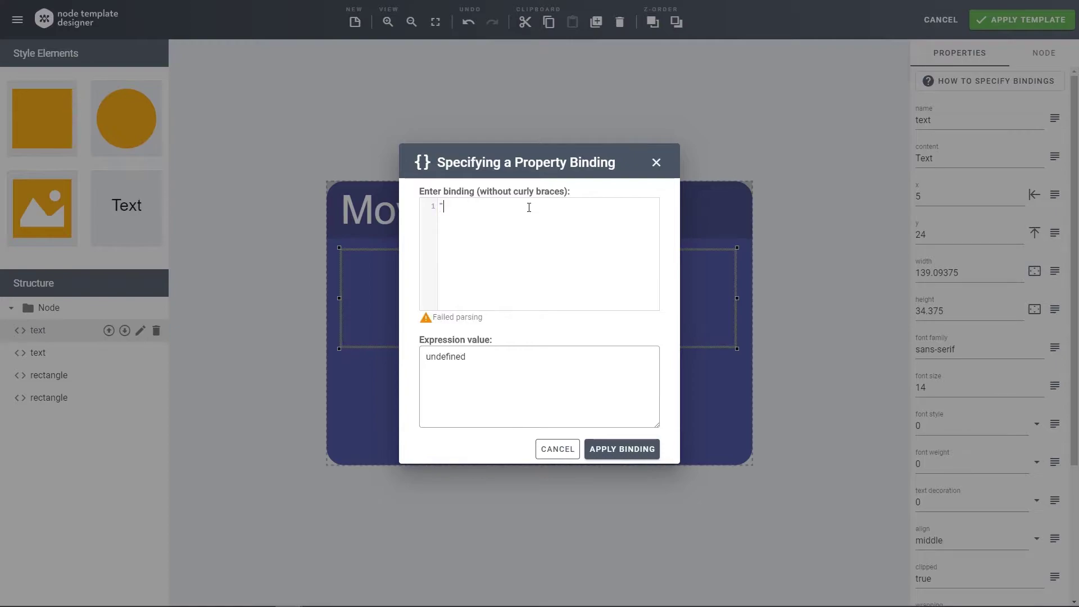
{"action": "type", "text": "Title: \""}
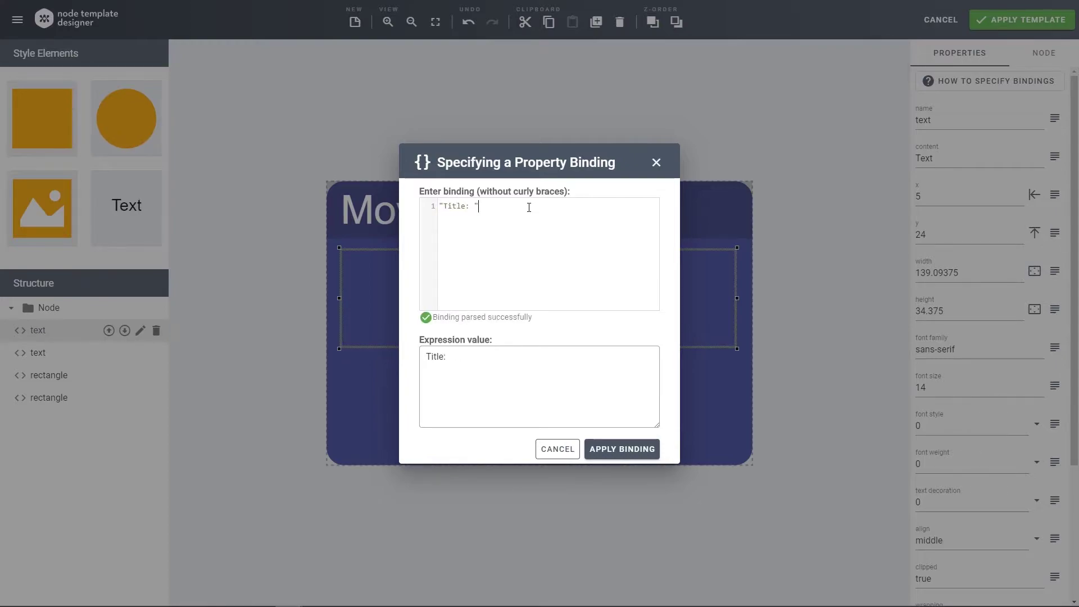
{"action": "type", "text": " +"}
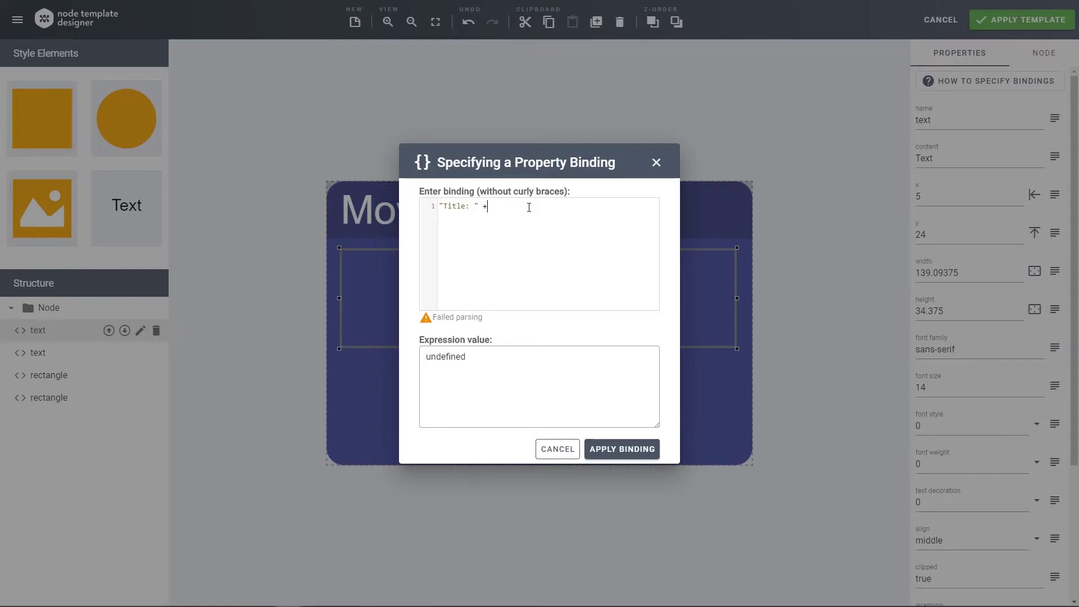
{"action": "type", "text": " tag.properties.title"}
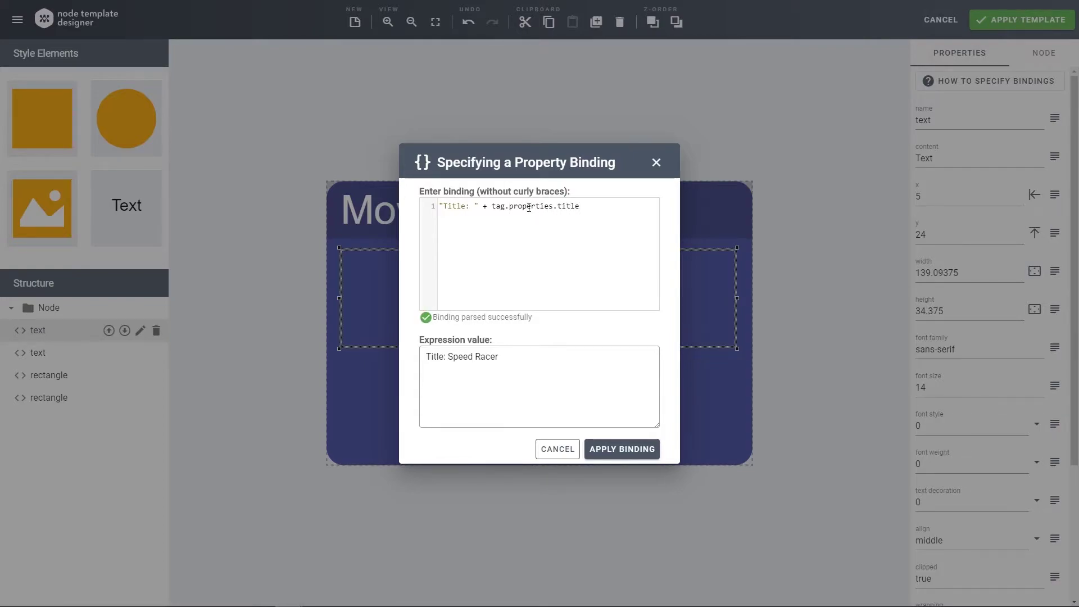
{"action": "left_click", "coordinate": [619, 461]}
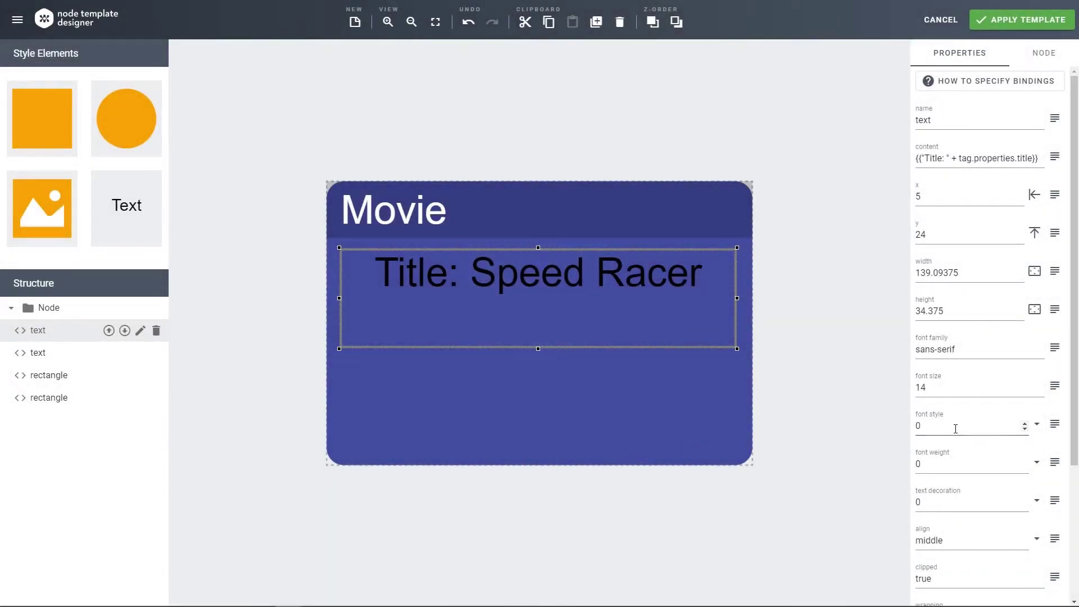
- Set the title text's color to white
{"action": "scroll", "coordinate": [966, 450], "scroll_direction": "down", "scroll_amount": 3}
{"action": "double_click", "coordinate": [966, 464]}
{"action": "type", "text": "white"}
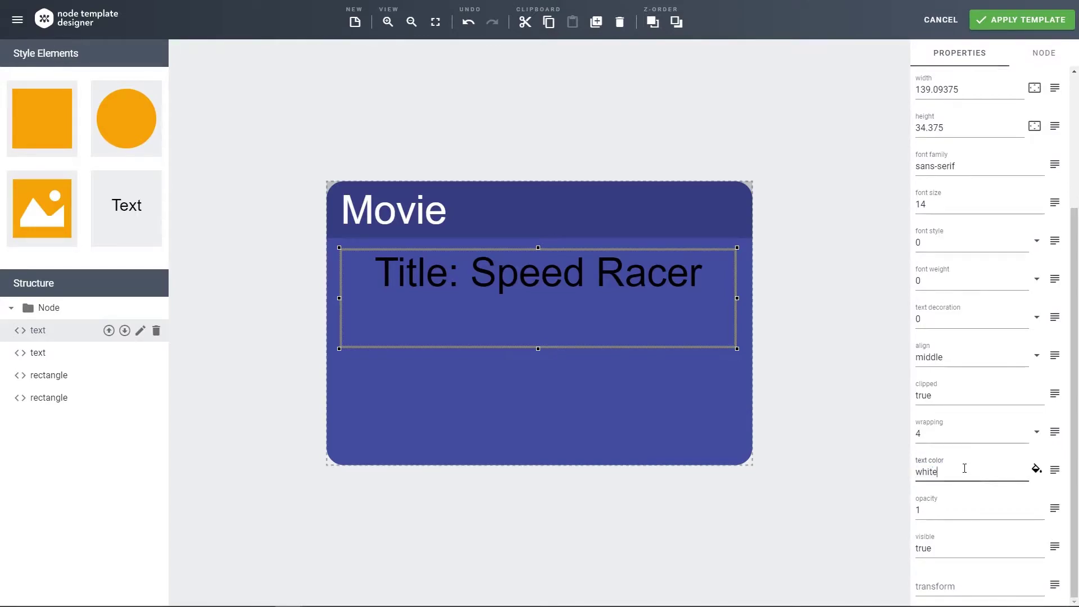
{"action": "key", "text": "Return"}
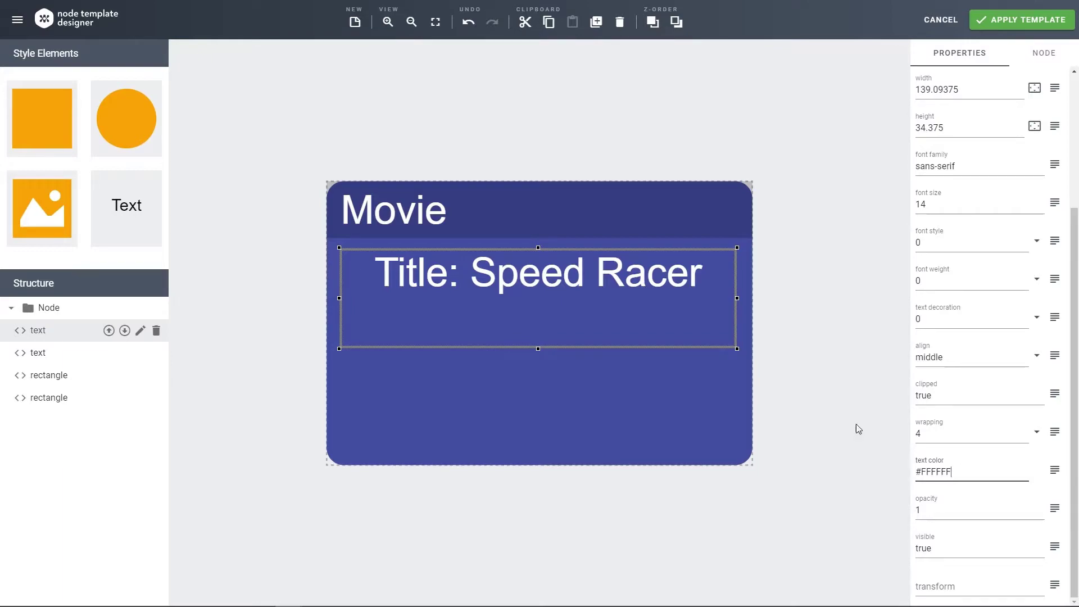
- Add a rectangle below the title text in the node's lower part, about 139 wide and 34 high
{"action": "left_click_drag", "start_coordinate": [543, 348], "coordinate": [538, 343]}
{"action": "left_click_drag", "start_coordinate": [45, 132], "coordinate": [409, 365]}
{"action": "left_click_drag", "start_coordinate": [412, 316], "coordinate": [413, 350]}
{"action": "left_click_drag", "start_coordinate": [485, 406], "coordinate": [740, 409]}
{"action": "left_click_drag", "start_coordinate": [539, 349], "coordinate": [538, 361]}
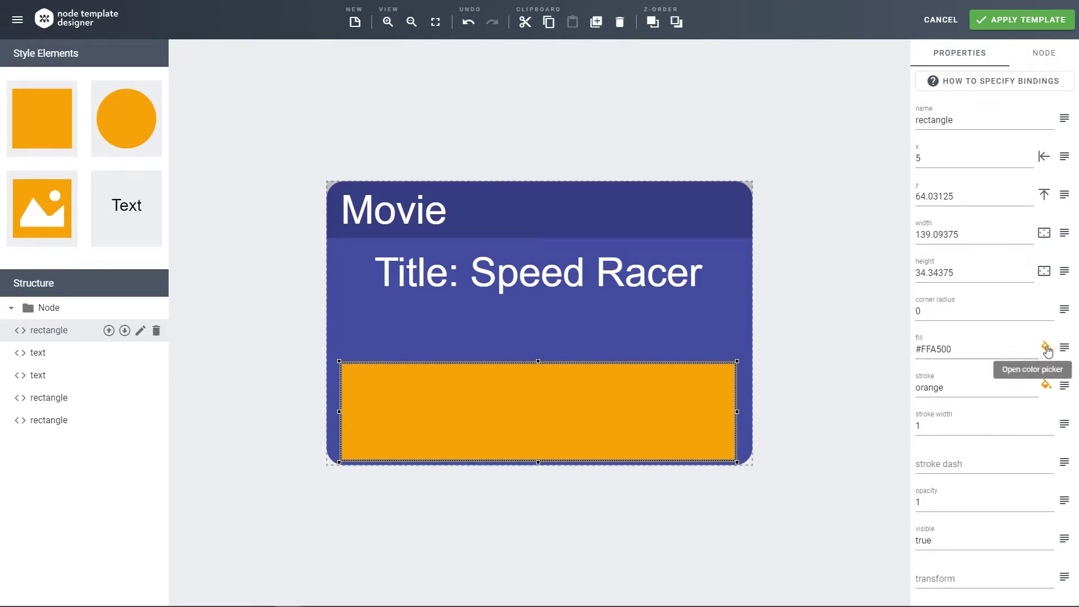
- Fill the lower rectangle with the light blue #6A8ACC
{"action": "left_click", "coordinate": [1046, 347]}
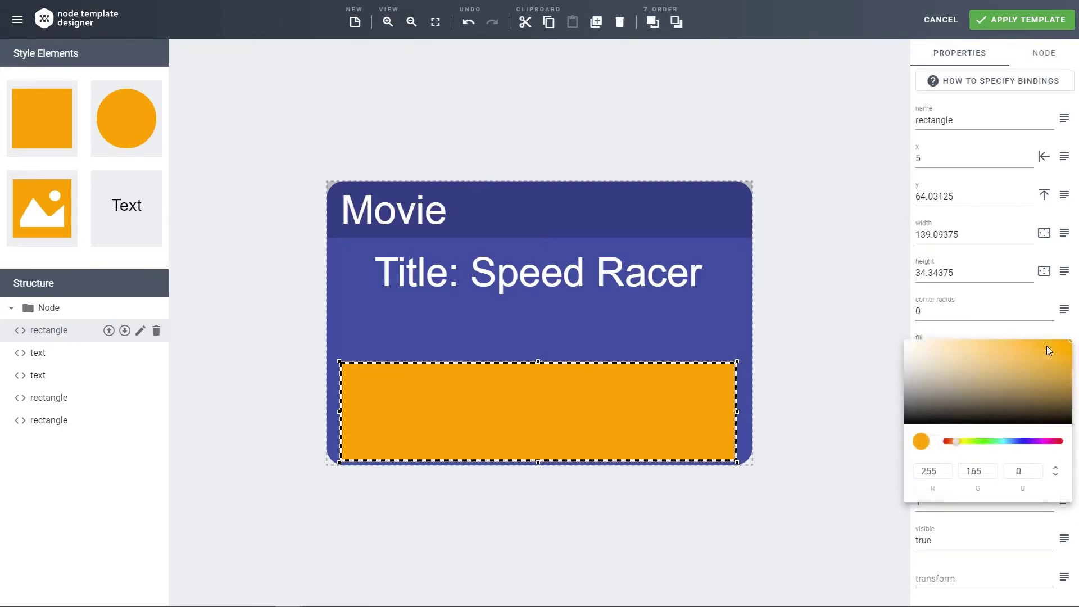
{"action": "left_click", "coordinate": [1016, 442]}
{"action": "left_click", "coordinate": [1006, 351]}
{"action": "mouse_move", "coordinate": [1005, 351]}
{"action": "left_mouse_down"}
{"action": "mouse_move", "coordinate": [999, 370]}
{"action": "mouse_move", "coordinate": [985, 356]}
{"action": "left_mouse_up"}
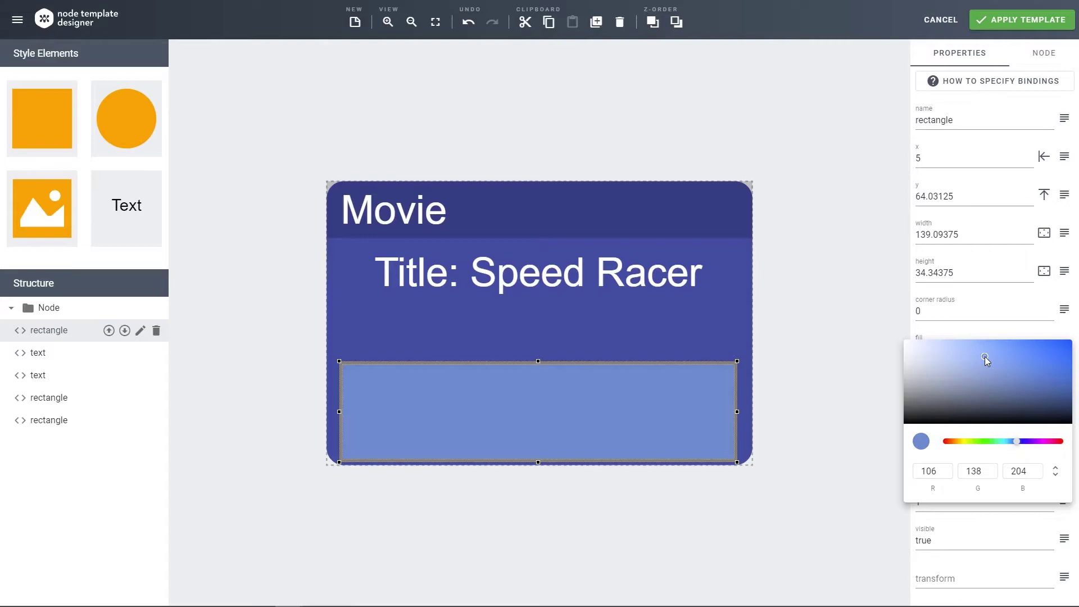
{"action": "left_click", "coordinate": [990, 332]}
- Copy the lower rectangle's fill color #6A8ACC to its stroke
{"action": "double_click", "coordinate": [982, 350]}
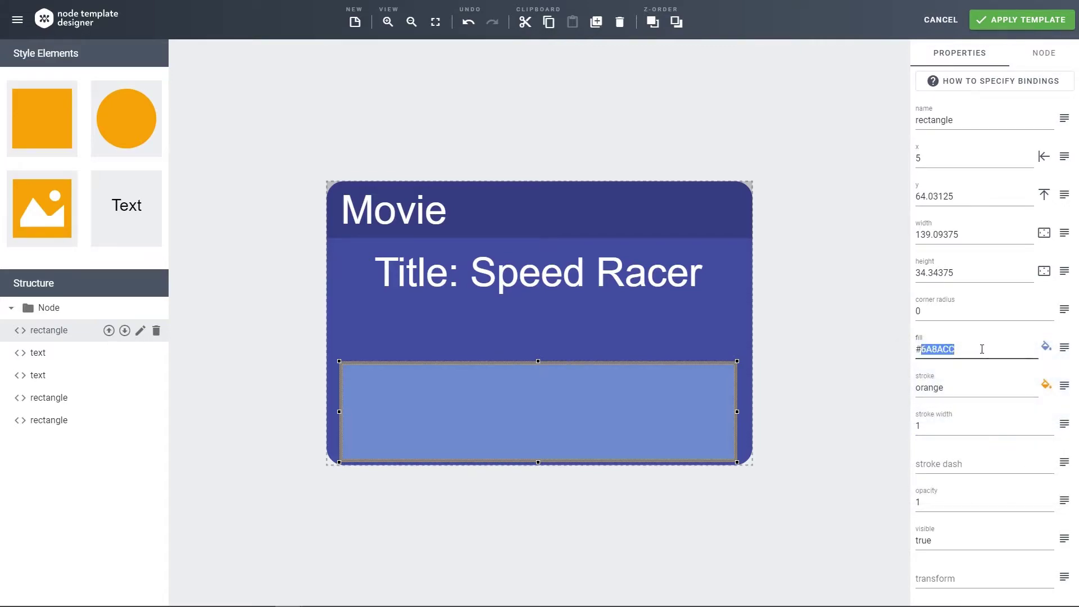
{"action": "left_click", "coordinate": [978, 367]}
{"action": "double_click", "coordinate": [980, 350]}
{"action": "key", "text": "ctrl+a"}
{"action": "key", "text": "ctrl+c"}
{"action": "double_click", "coordinate": [976, 386]}
{"action": "key", "text": "ctrl+v"}
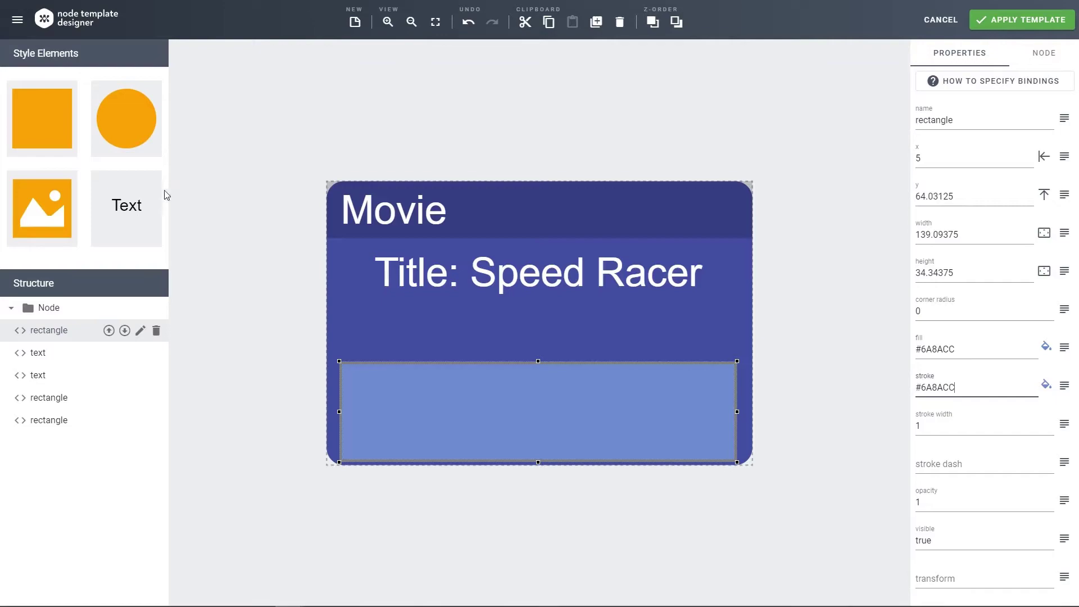
- Add a text element inside the light blue rectangle, about 135 wide and 30 high
{"action": "left_click_drag", "start_coordinate": [131, 204], "coordinate": [400, 398]}
{"action": "left_click_drag", "start_coordinate": [381, 334], "coordinate": [414, 397]}
{"action": "left_click_drag", "start_coordinate": [418, 514], "coordinate": [418, 459]}
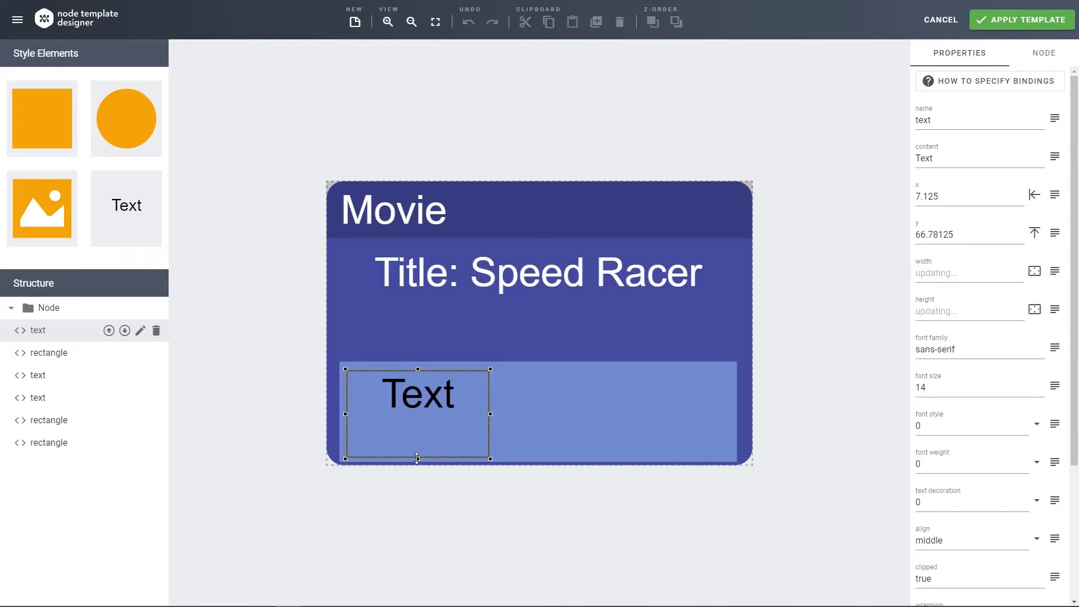
{"action": "left_click_drag", "start_coordinate": [491, 414], "coordinate": [732, 409]}
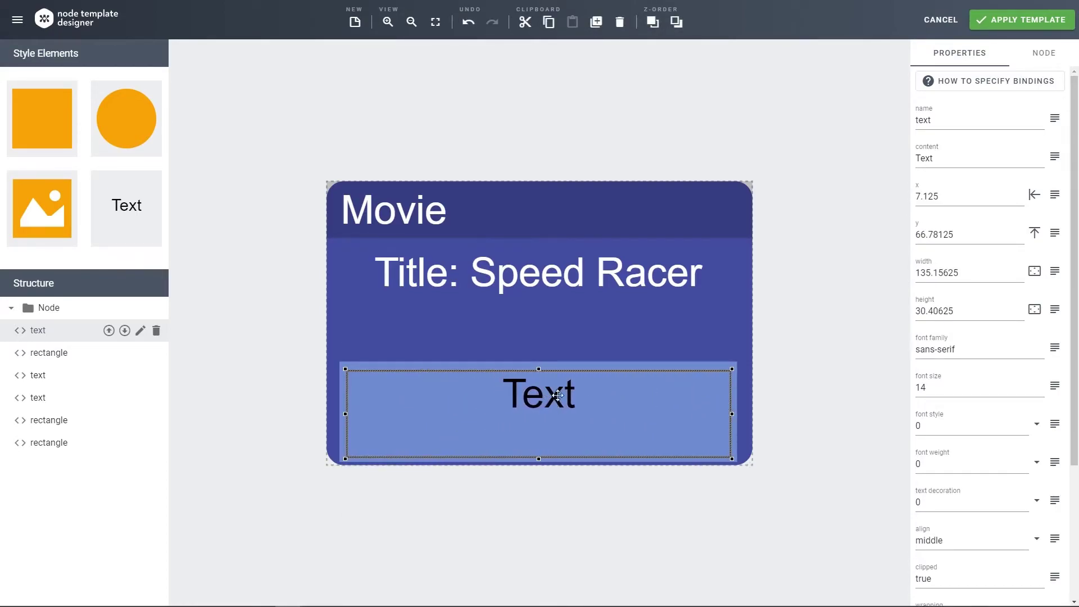
- Set the lower text's color to white and its font size to 12
{"action": "scroll", "coordinate": [950, 439], "scroll_direction": "down", "scroll_amount": 3}
{"action": "left_click", "coordinate": [964, 489]}
{"action": "double_click", "coordinate": [964, 491]}
{"action": "type", "text": "white"}
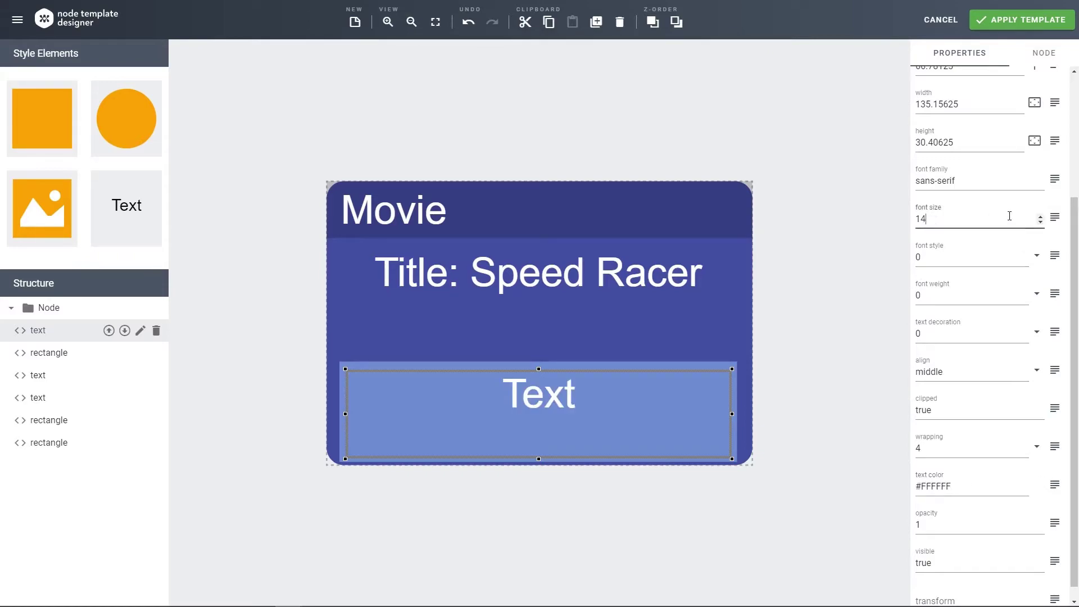
{"action": "left_click", "coordinate": [1041, 222]}
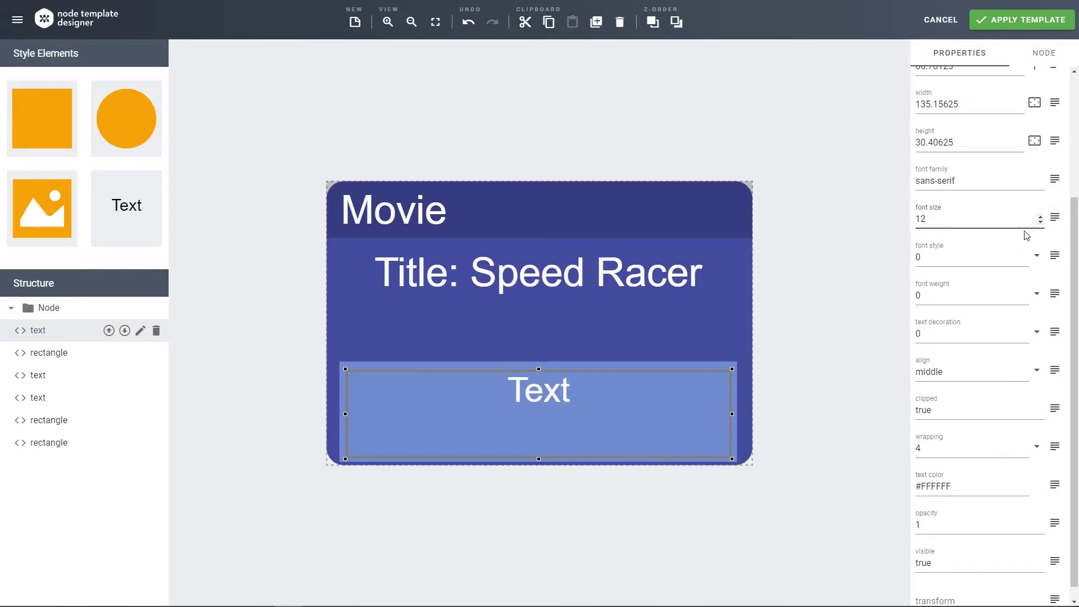
- Bind the content of the text in the light blue rectangle to tag.properties.tagline
{"action": "scroll", "coordinate": [998, 208], "scroll_direction": "up", "scroll_amount": 3}
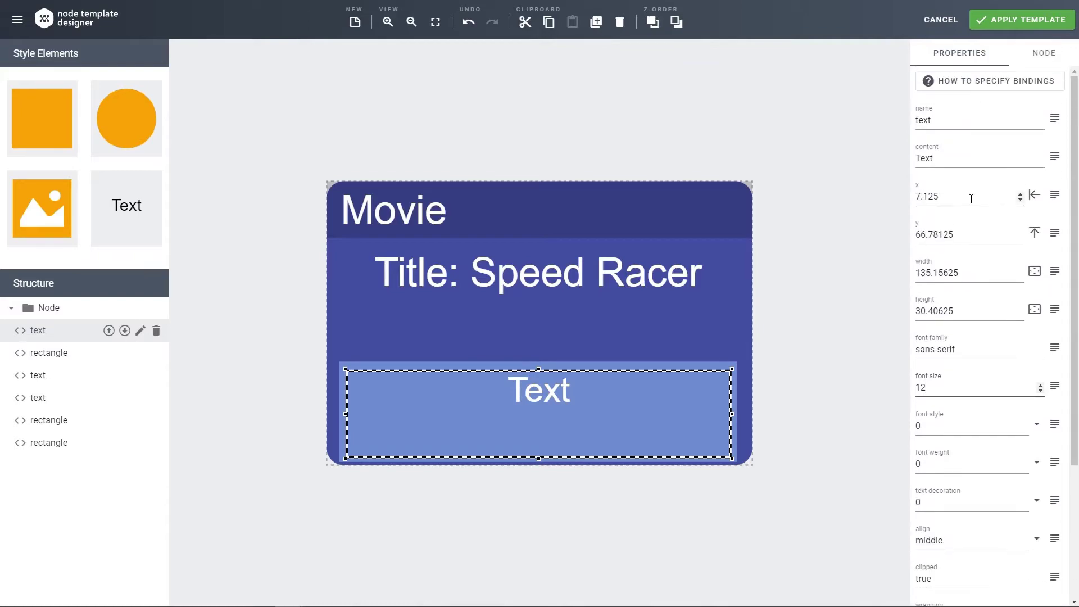
{"action": "left_click", "coordinate": [1056, 156]}
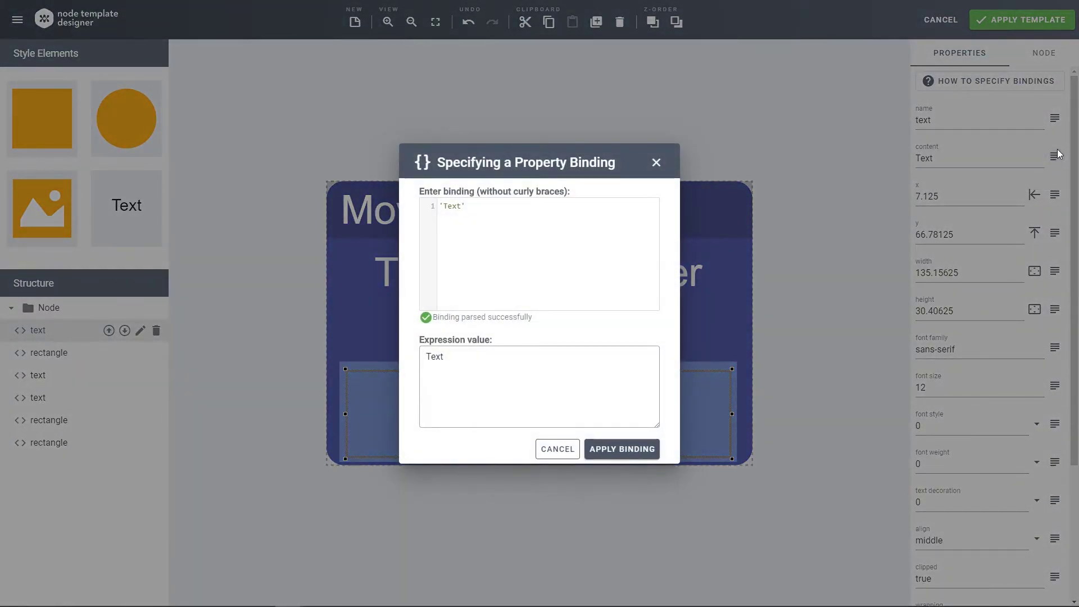
{"action": "key", "text": "ctrl+a"}
{"action": "type", "text": "tag."}
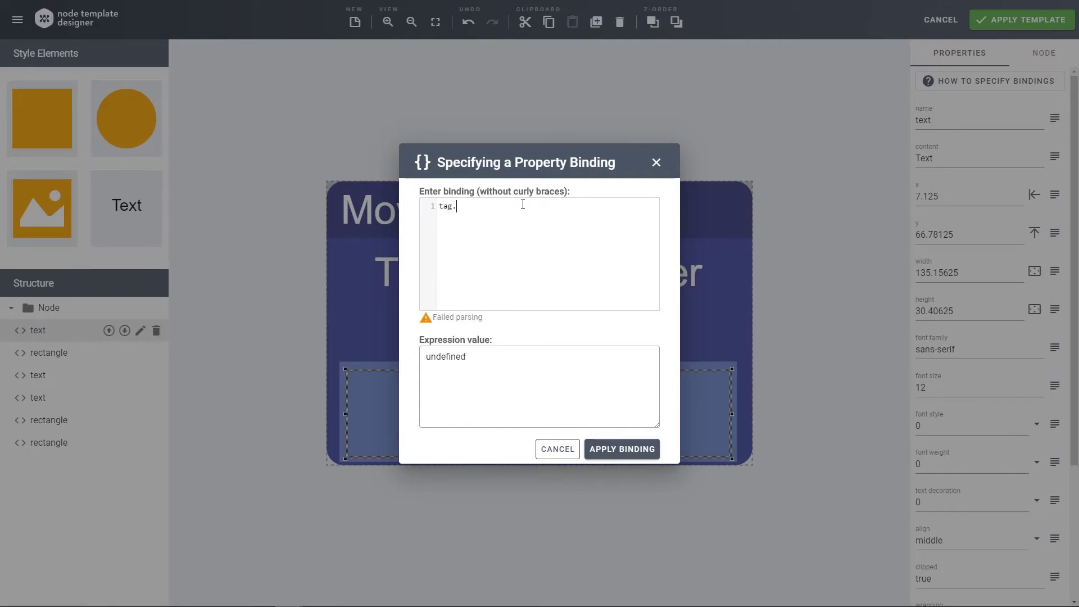
{"action": "key", "text": "ctrl+space"}
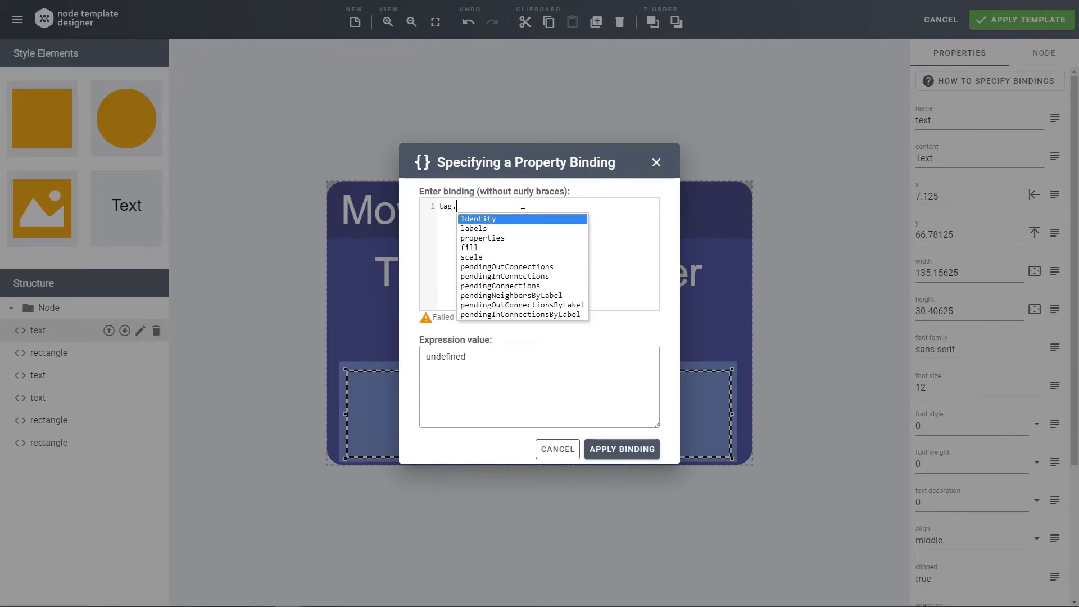
{"action": "key", "text": "Down"}
{"action": "key", "text": "Down"}
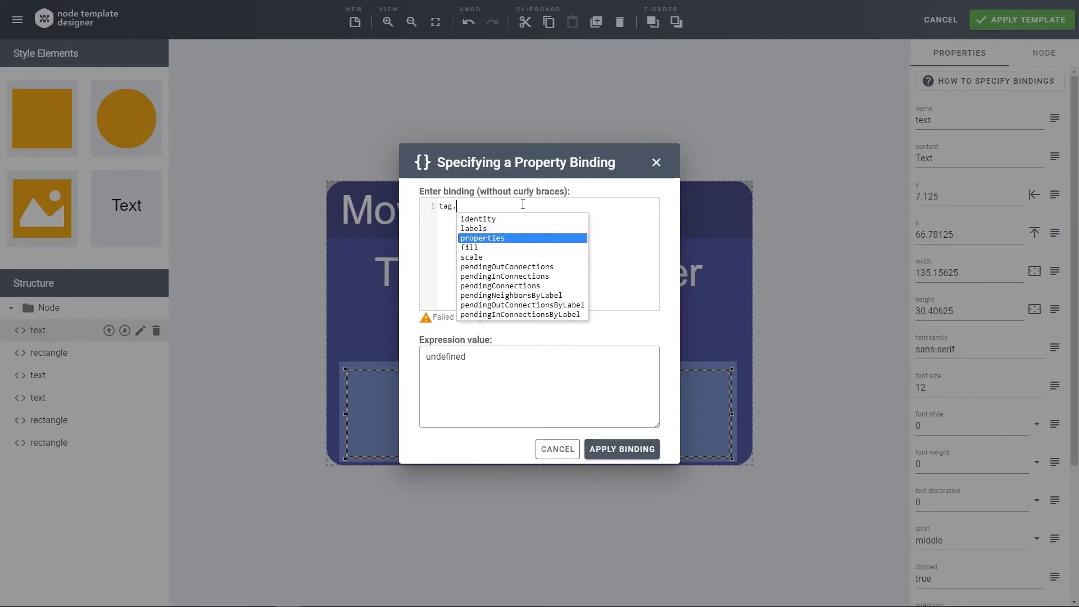
{"action": "key", "text": "Return"}
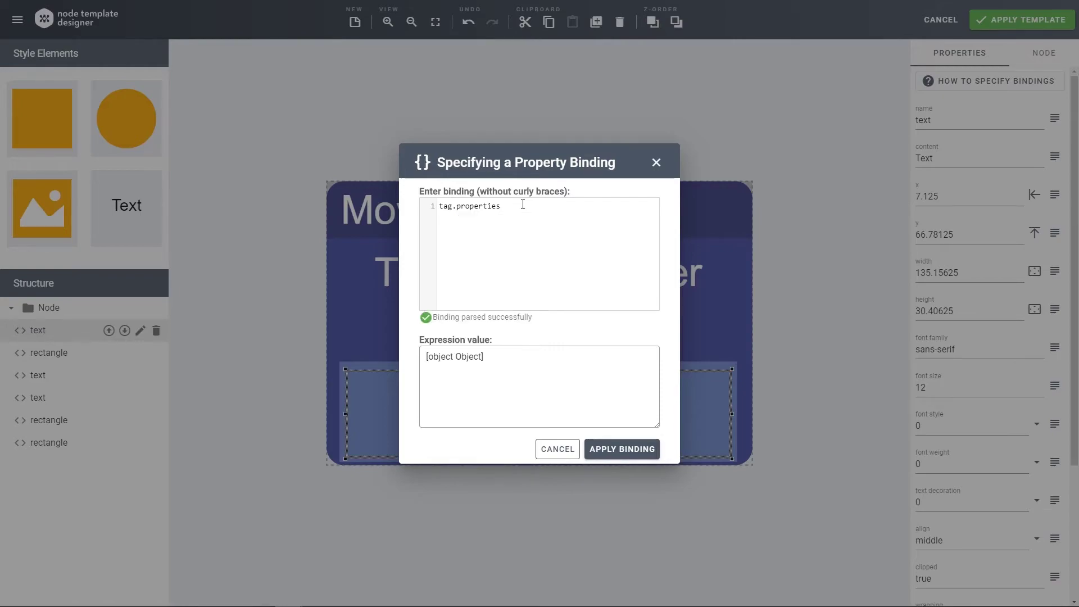
{"action": "type", "text": "."}
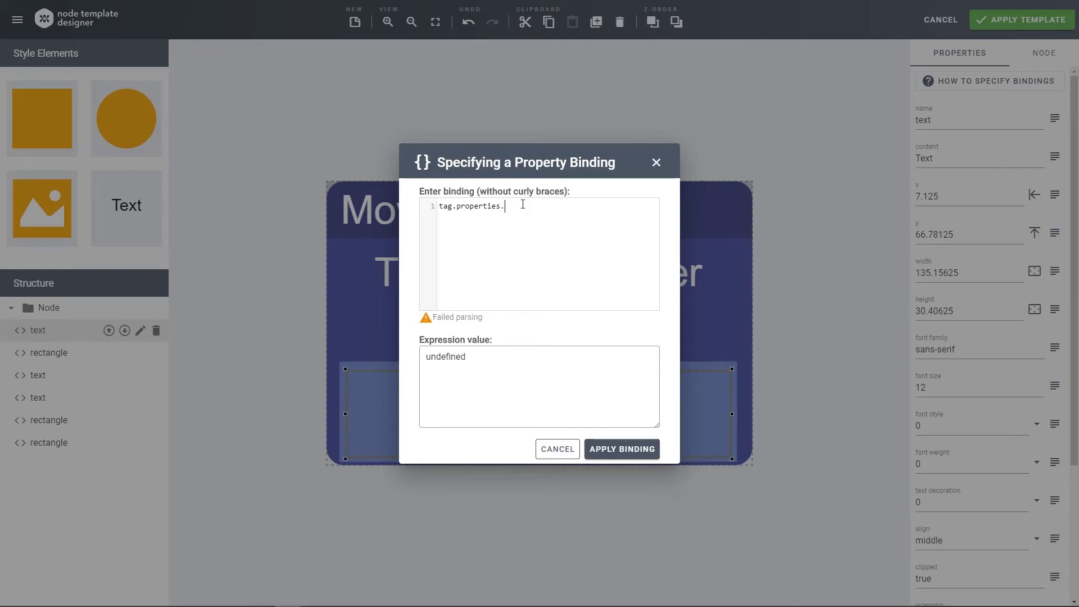
{"action": "key", "text": "ctrl+space"}
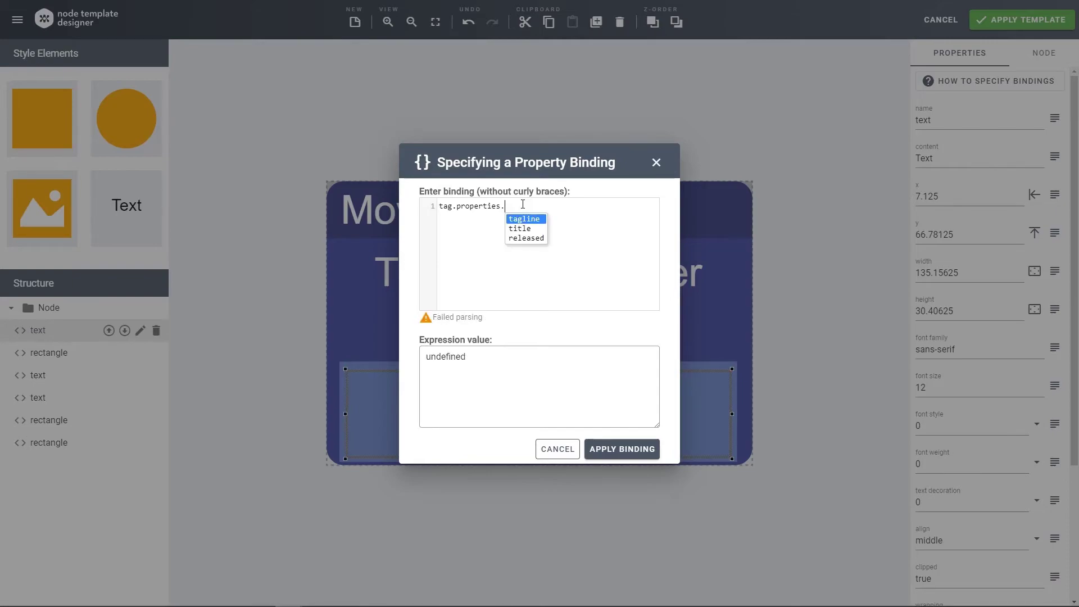
{"action": "key", "text": "Return"}
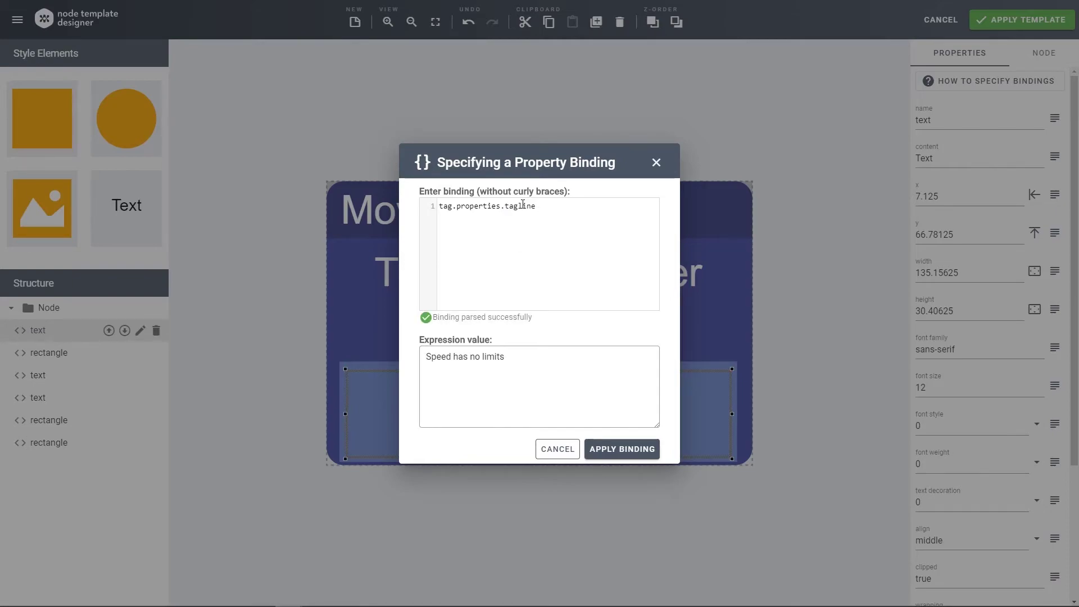
{"action": "left_click", "coordinate": [613, 449]}
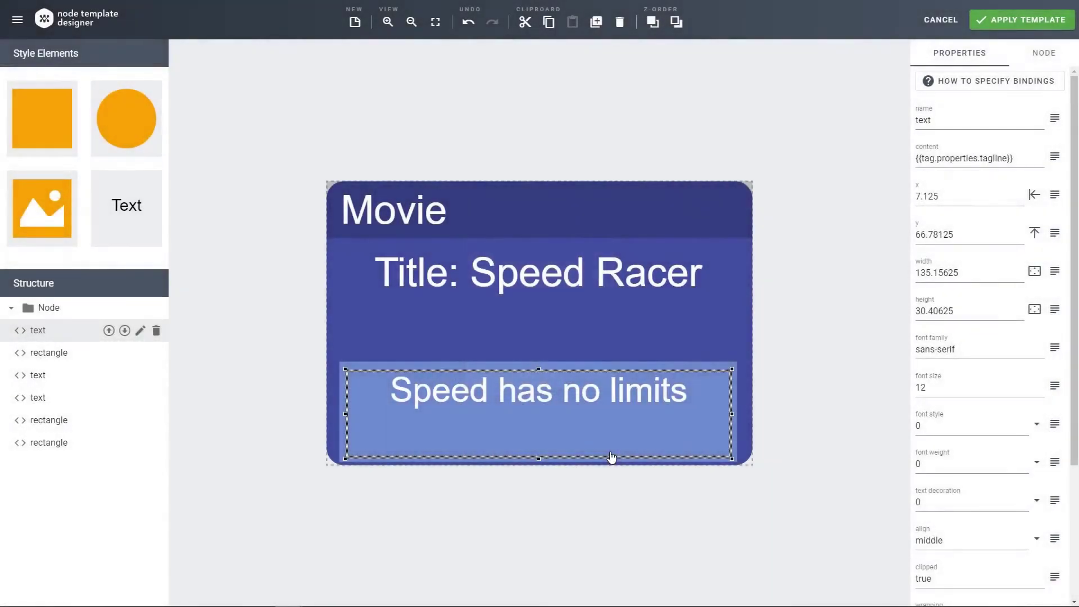
- Add a text element at the right end of the dark Movie header, 50 wide and about 16 high
{"action": "left_click_drag", "start_coordinate": [126, 205], "coordinate": [713, 214]}
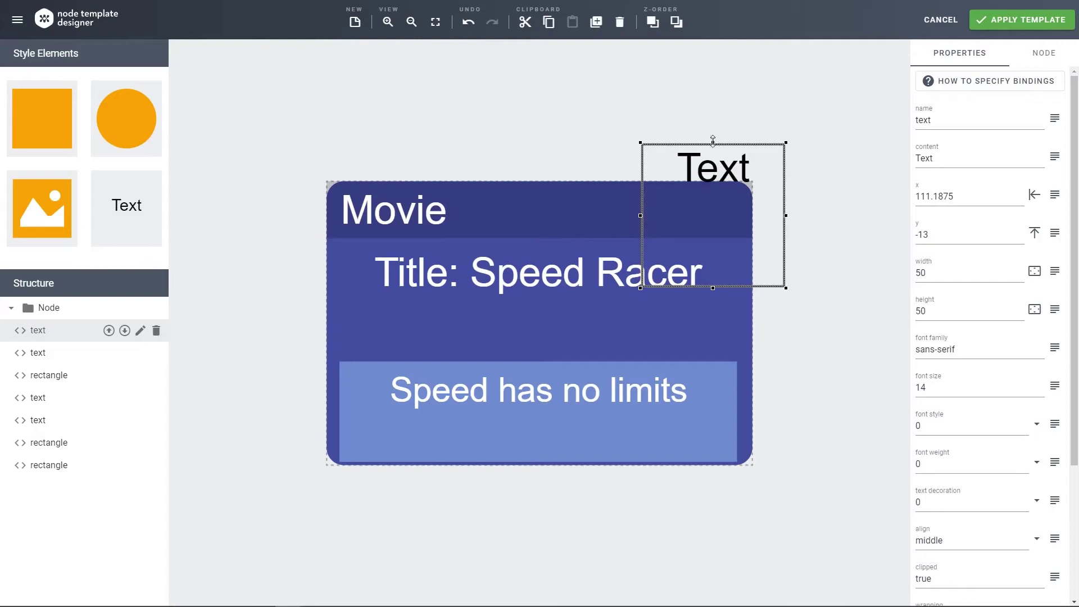
{"action": "left_click_drag", "start_coordinate": [714, 149], "coordinate": [674, 193]}
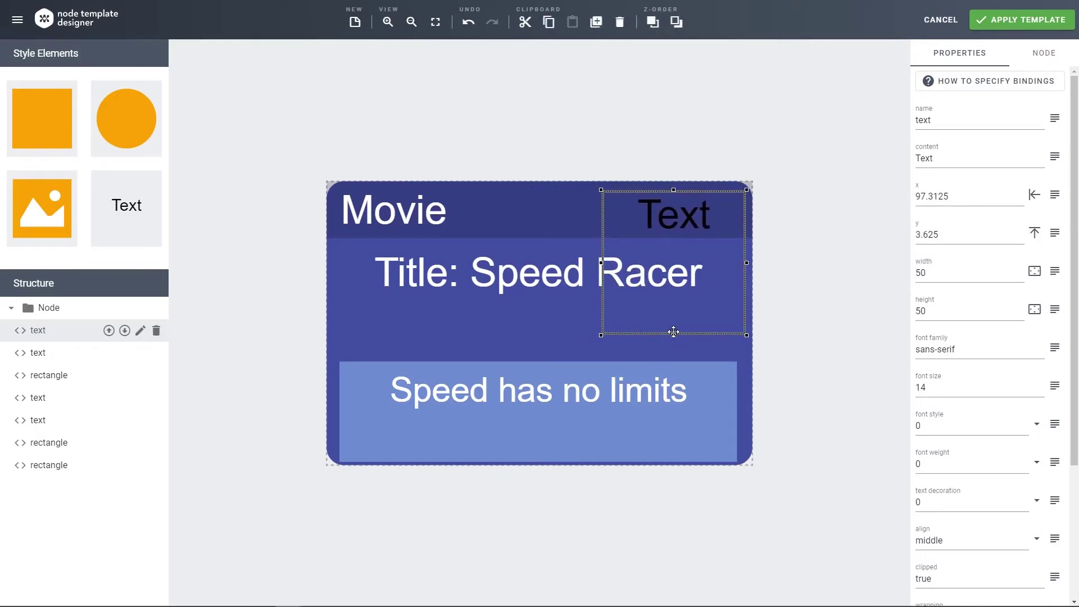
{"action": "left_click_drag", "start_coordinate": [673, 335], "coordinate": [674, 240]}
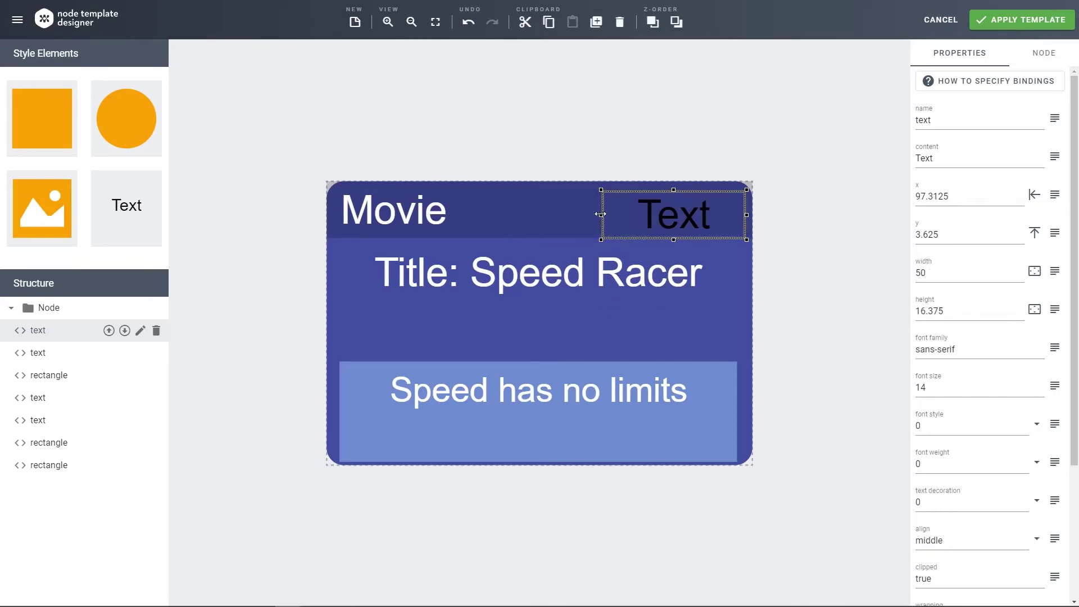
- Set the new header text's color to white
{"action": "scroll", "coordinate": [978, 402], "scroll_direction": "down", "scroll_amount": 3}
{"action": "double_click", "coordinate": [962, 468]}
{"action": "type", "text": "white"}
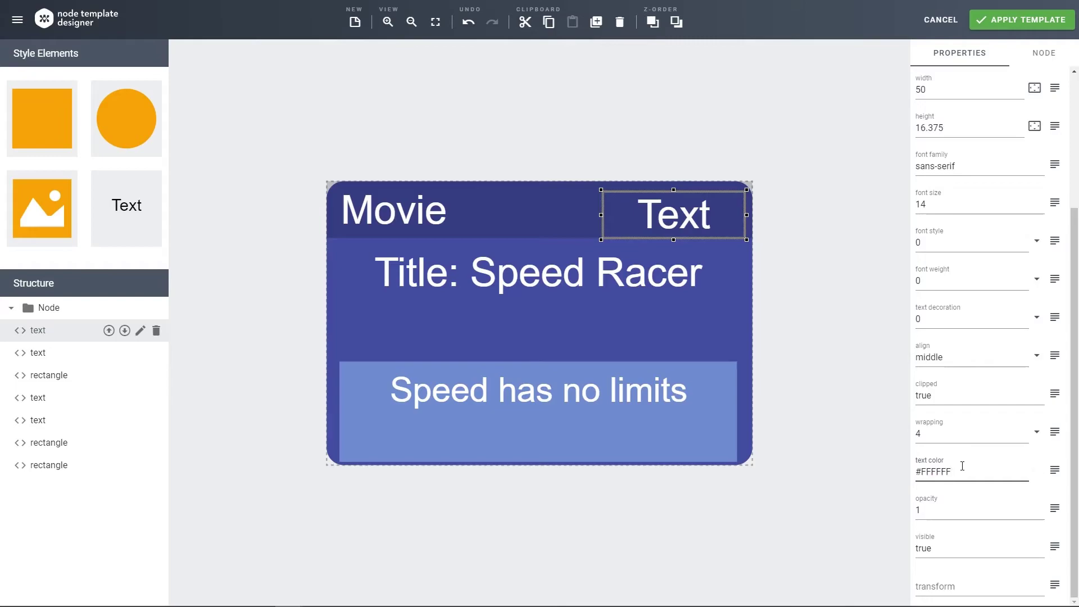
- Bind the content of the header's right-hand text to tag.properties.released
{"action": "scroll", "coordinate": [962, 466], "scroll_direction": "up", "scroll_amount": 4}
{"action": "left_click", "coordinate": [1057, 159]}
{"action": "left_click", "coordinate": [501, 210]}
{"action": "key", "text": "ctrl+a"}
{"action": "key", "text": "BackSpace"}
{"action": "type", "text": "tag."}
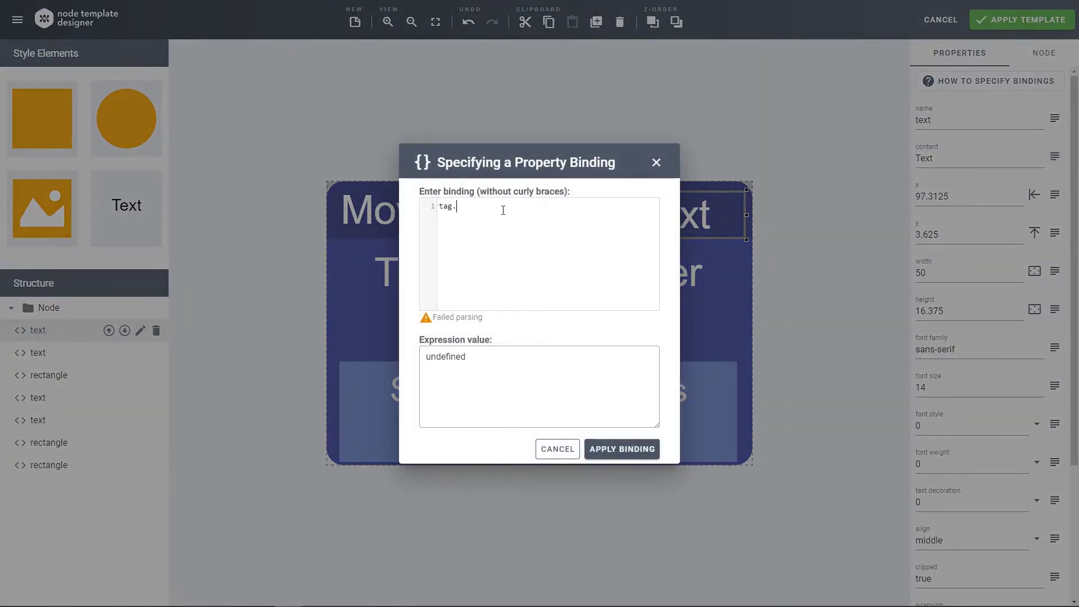
{"action": "key", "text": "Down"}
{"action": "key", "text": "Down"}
{"action": "key", "text": "Return"}
{"action": "type", "text": "."}
{"action": "key", "text": "Down"}
{"action": "key", "text": "Down"}
{"action": "key", "text": "Return"}
{"action": "left_click", "coordinate": [629, 446]}
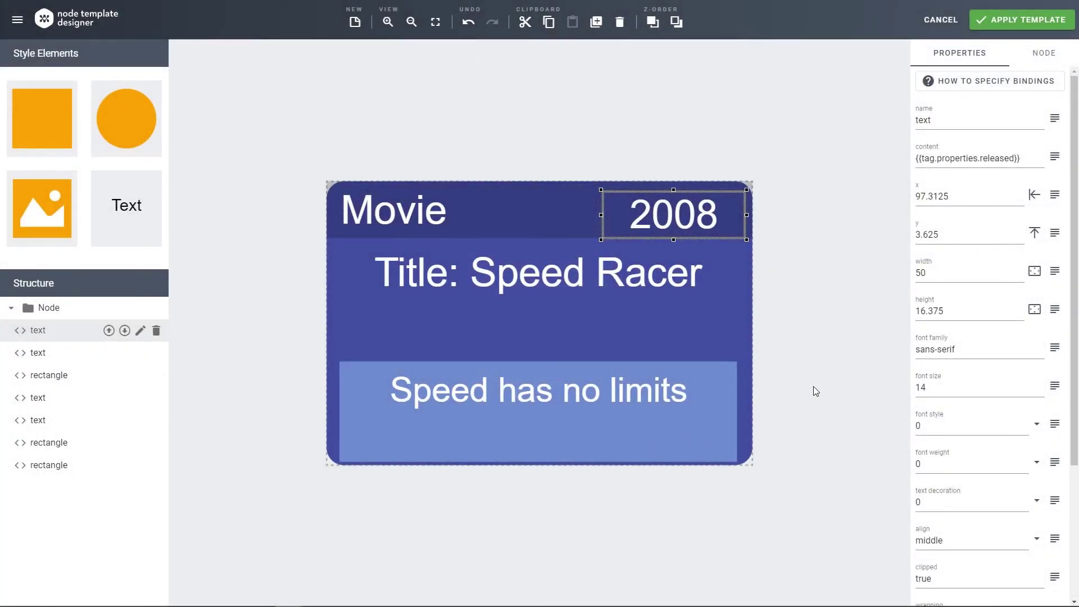
- Apply the finished Movie template to the graph
{"action": "left_click", "coordinate": [835, 387]}
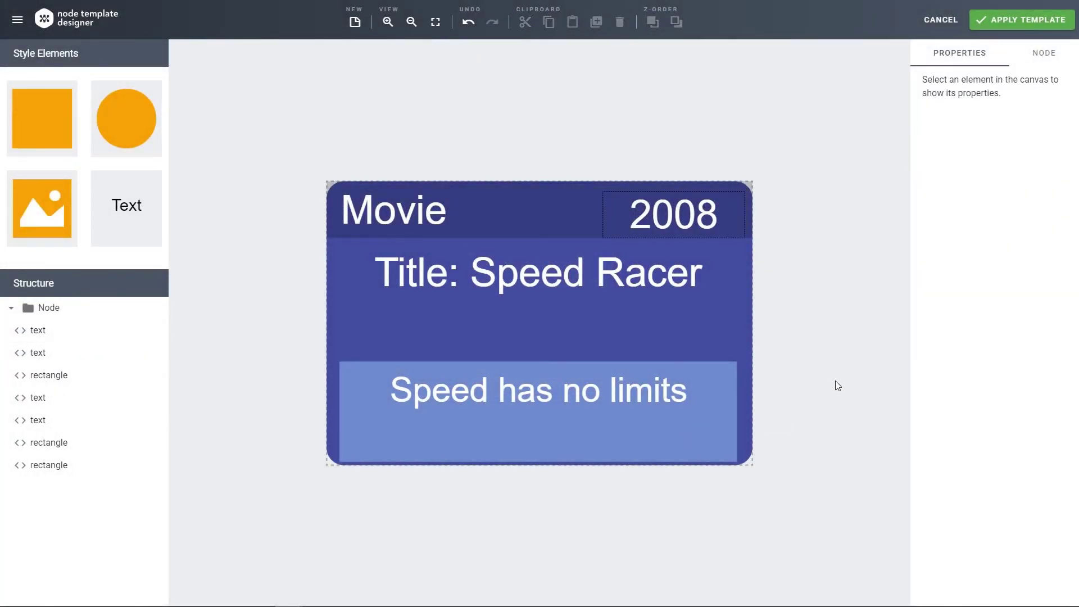
{"action": "left_click", "coordinate": [1012, 23]}
{"action": "left_click", "coordinate": [753, 245]}
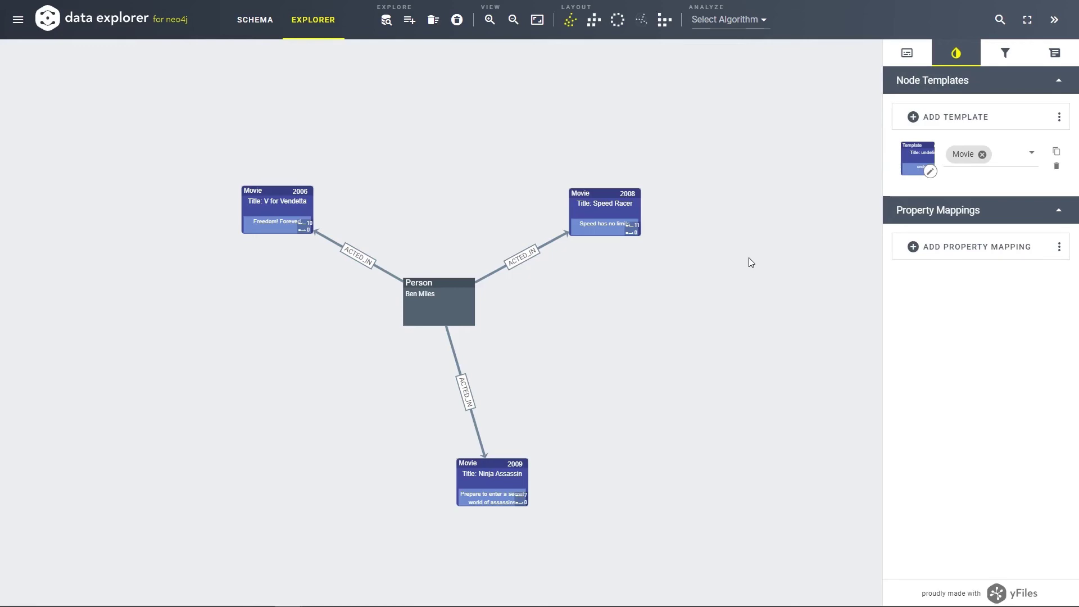
- Add a second node template and assign it to the Person label
{"action": "left_click", "coordinate": [944, 118]}
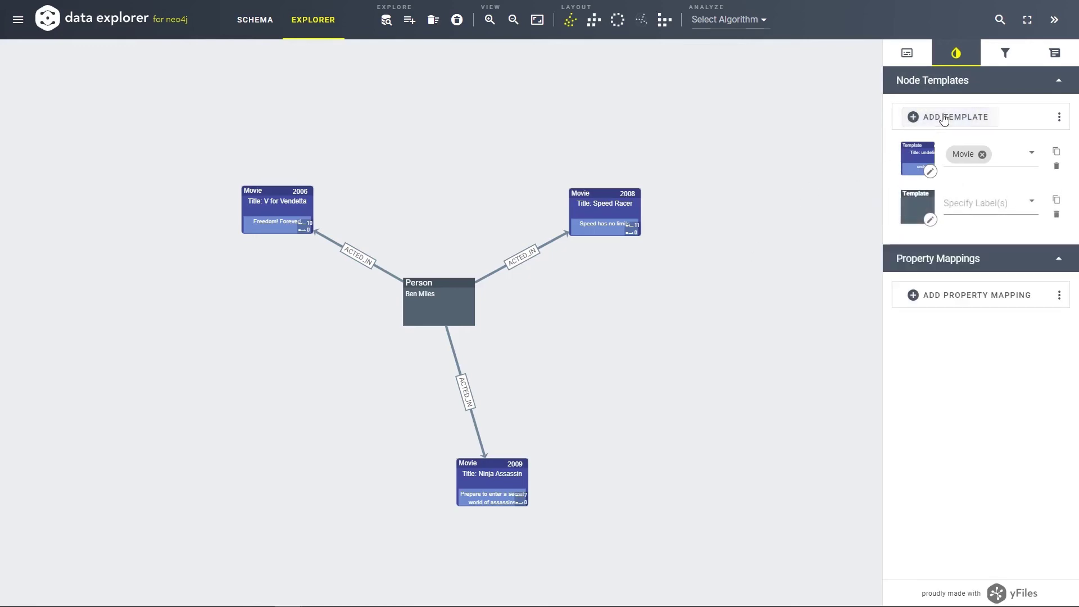
{"action": "left_click", "coordinate": [1027, 204]}
{"action": "left_click", "coordinate": [990, 238]}
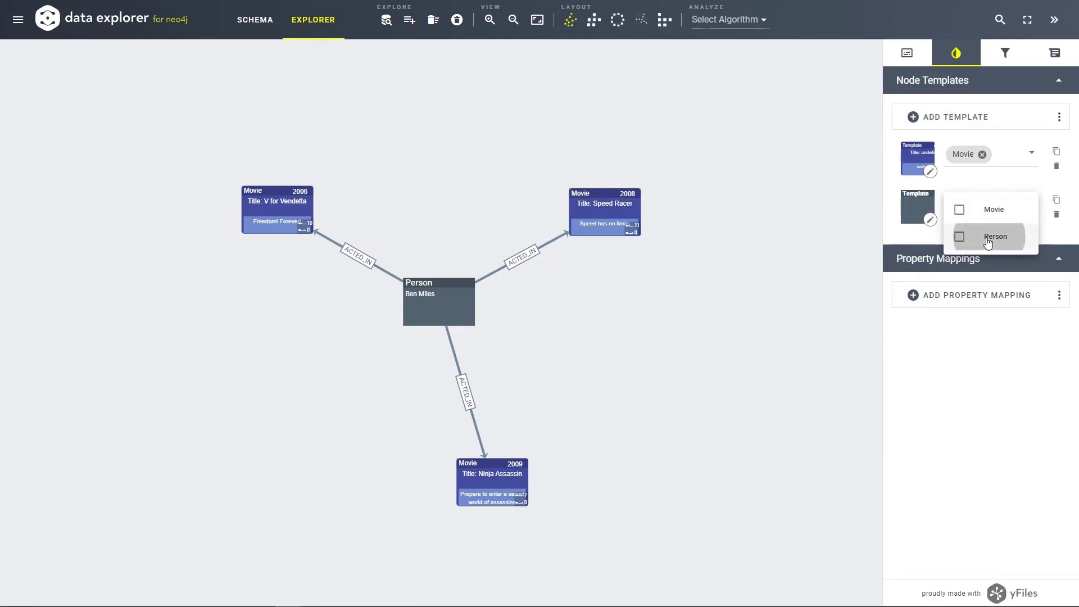
- Import the editor state from Person_Template.graphml into the Person template and apply it to the graph
{"action": "left_click", "coordinate": [913, 218]}
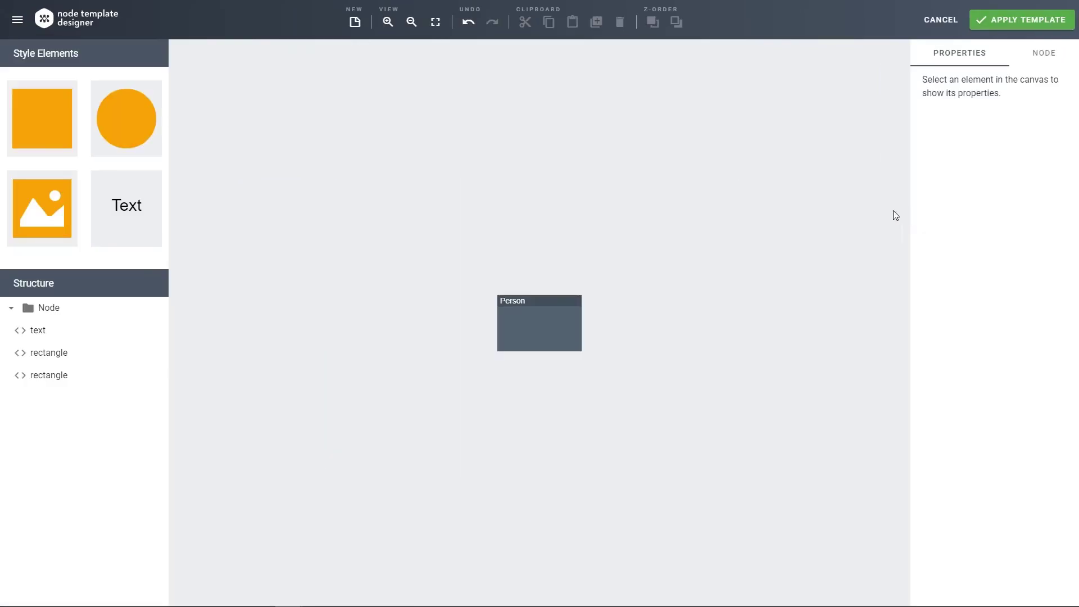
{"action": "left_click", "coordinate": [15, 22]}
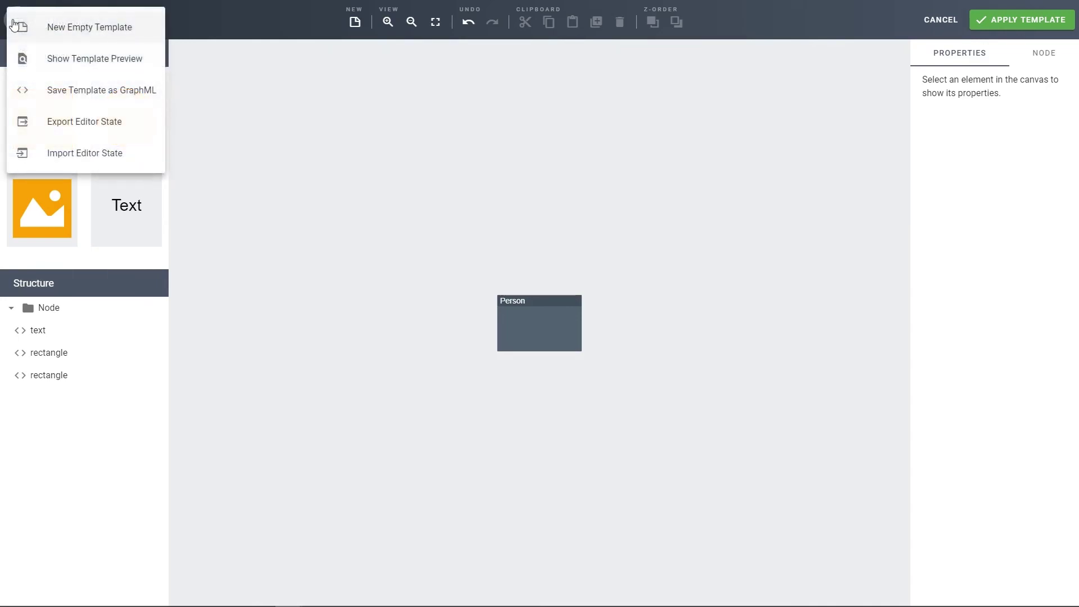
{"action": "left_click", "coordinate": [118, 165]}
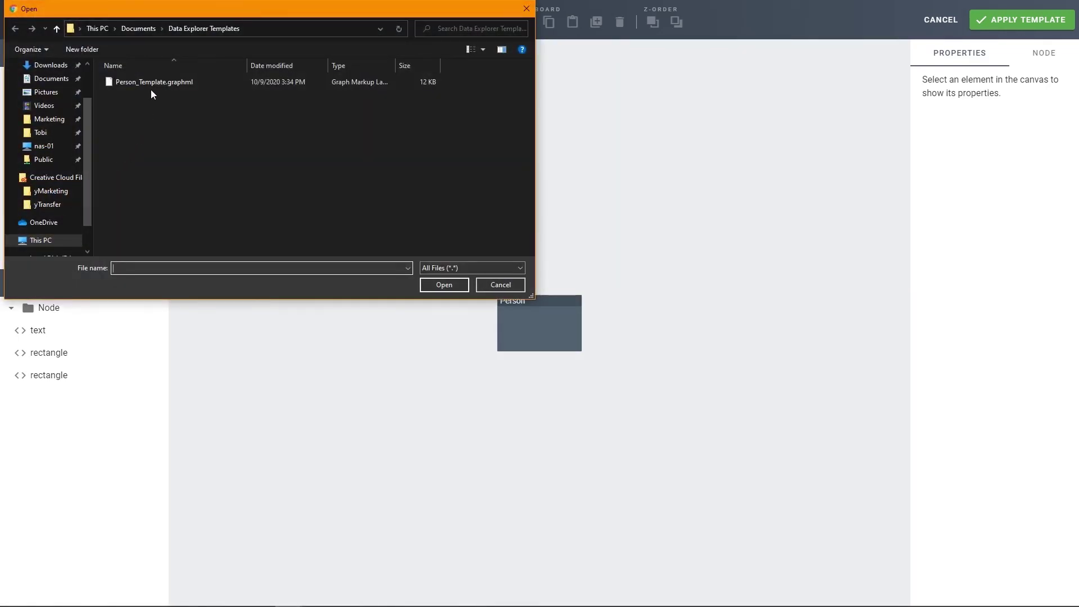
{"action": "left_click", "coordinate": [152, 83]}
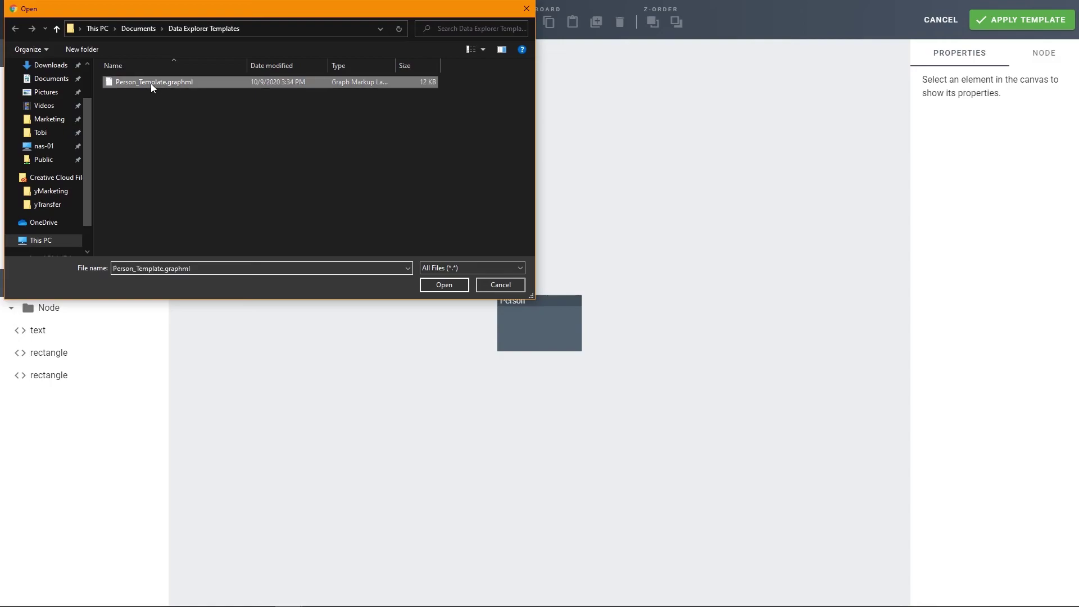
{"action": "left_click", "coordinate": [426, 285]}
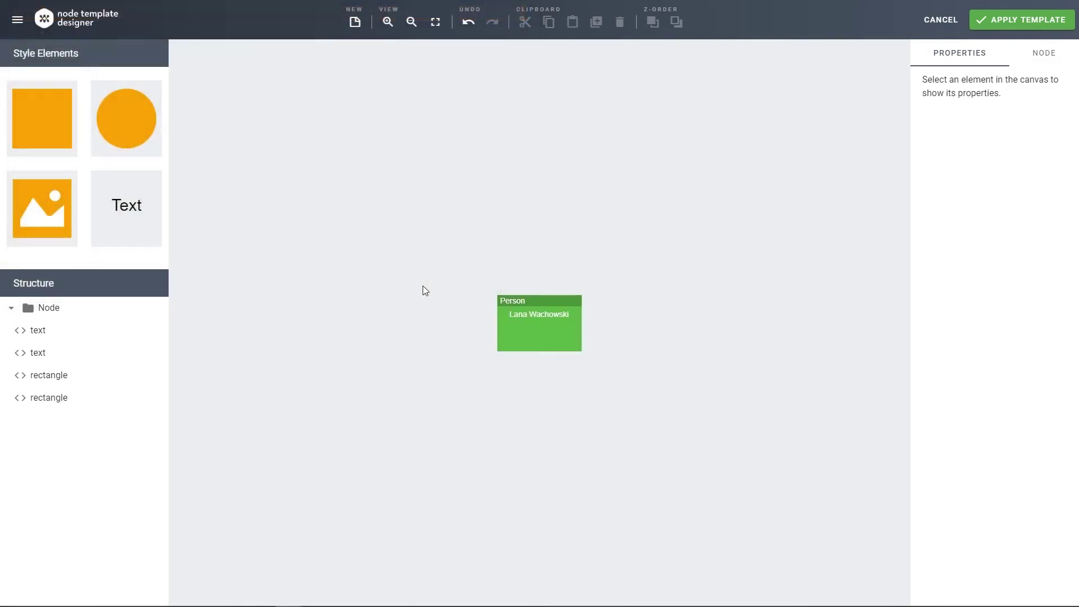
{"action": "left_click", "coordinate": [1015, 27]}
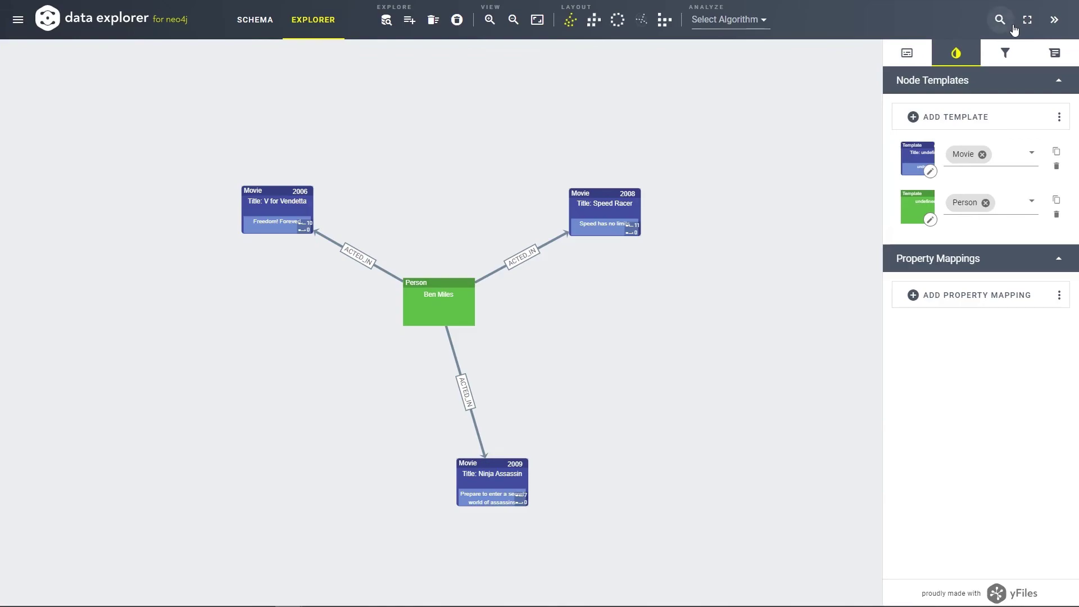